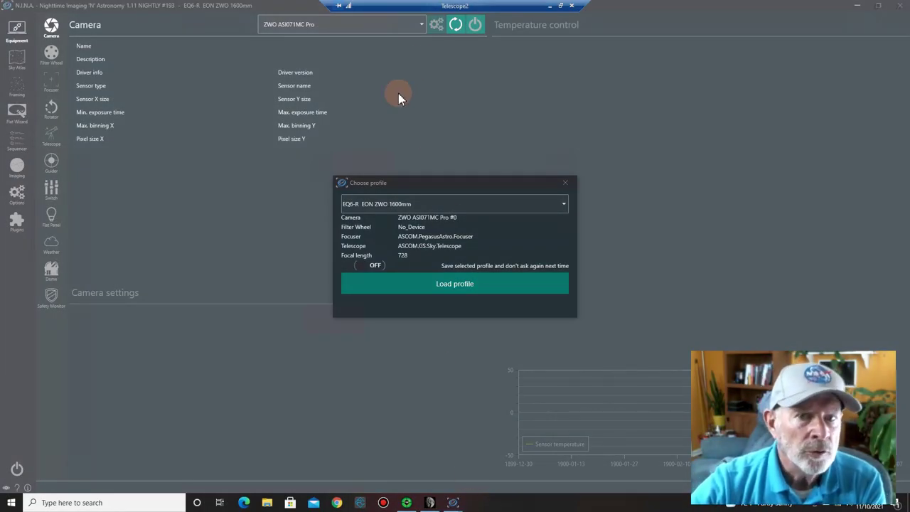
# Load the EQ6-R EON ZWO 1600mm profile and connect all of its equipment.
pyautogui.click(449, 283)
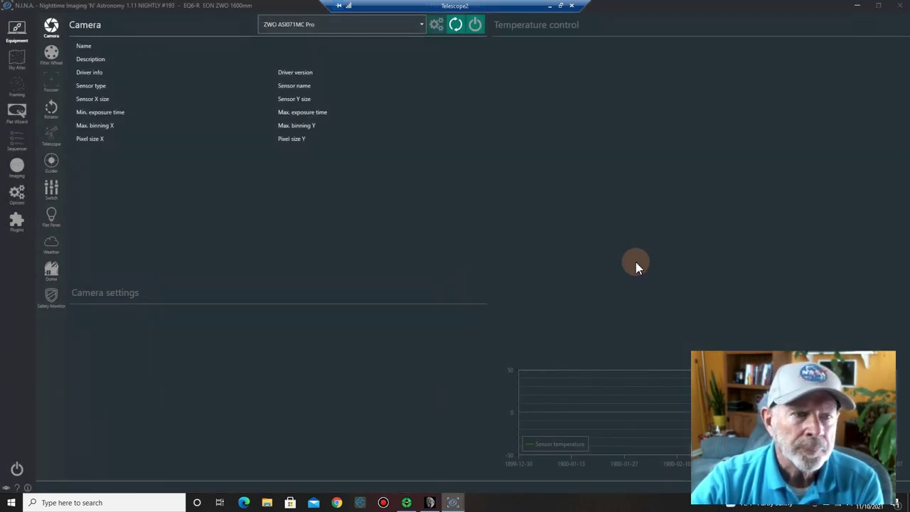
pyautogui.click(17, 470)
pyautogui.click(481, 274)
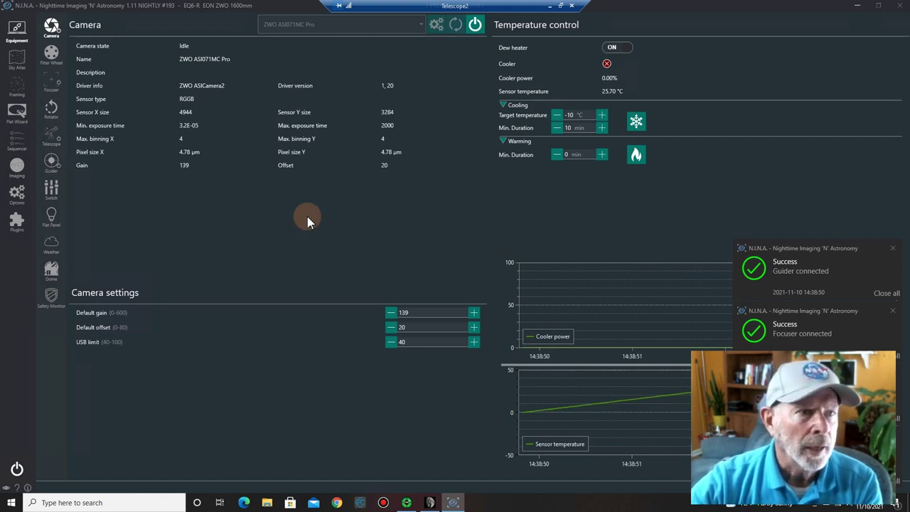
# Search the sky atlas for m31, set it as the framing target and fit the whole survey image in view.
pyautogui.click(18, 63)
pyautogui.click(95, 20)
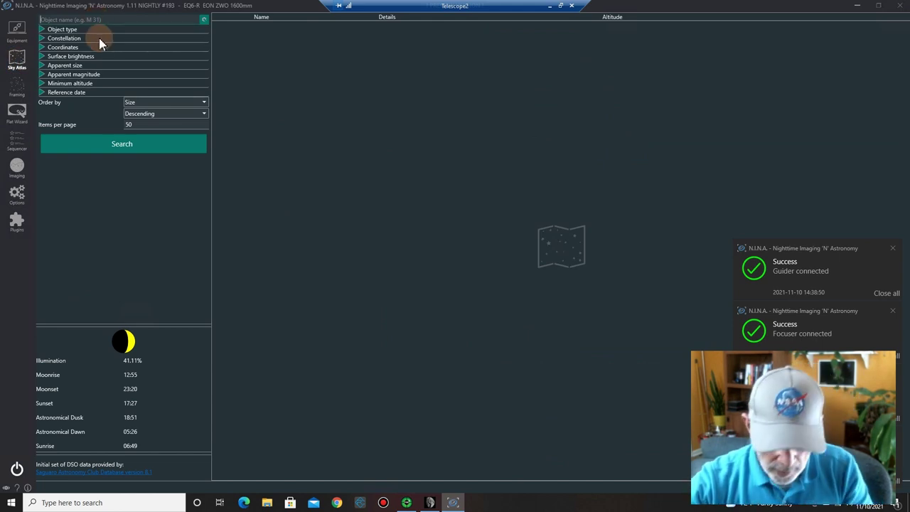
pyautogui.write('m31')
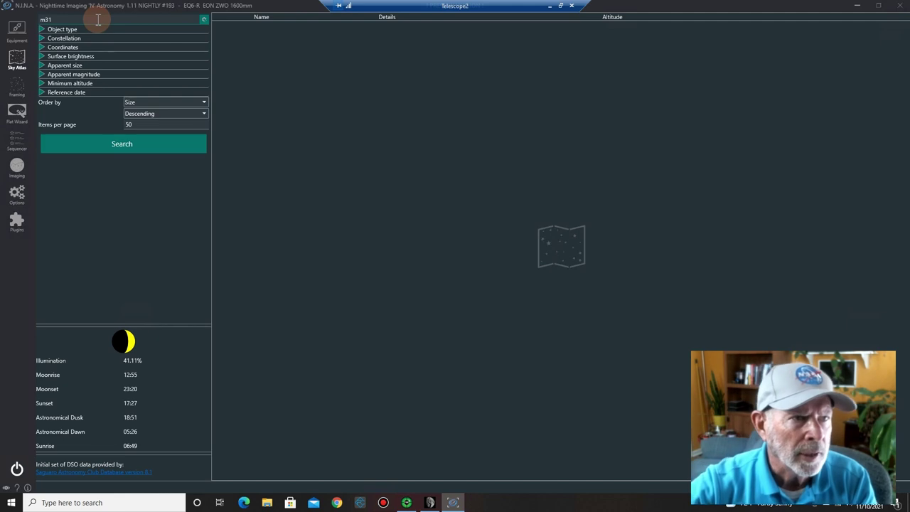
pyautogui.click(152, 145)
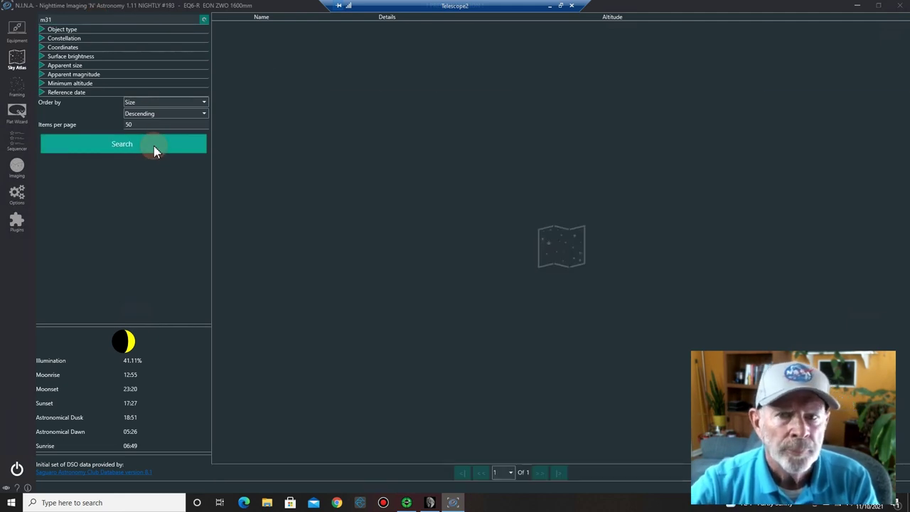
pyautogui.click(801, 59)
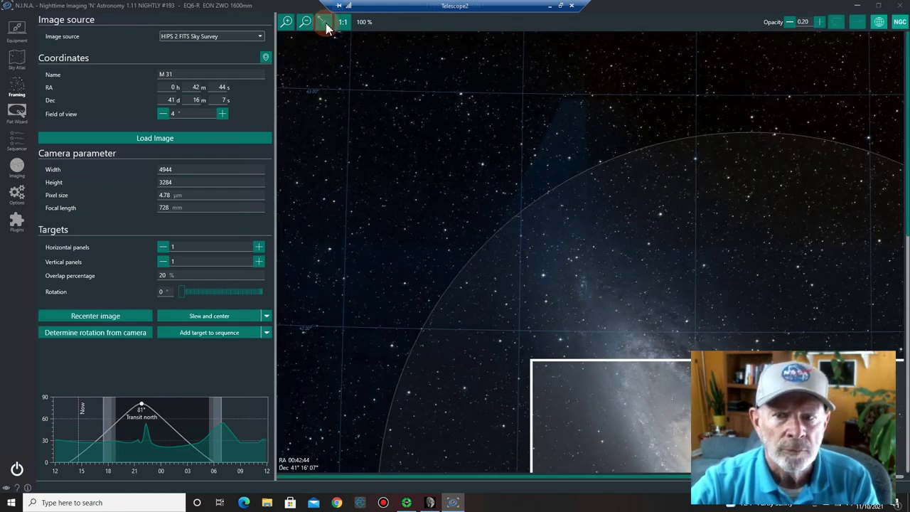
pyautogui.click(324, 26)
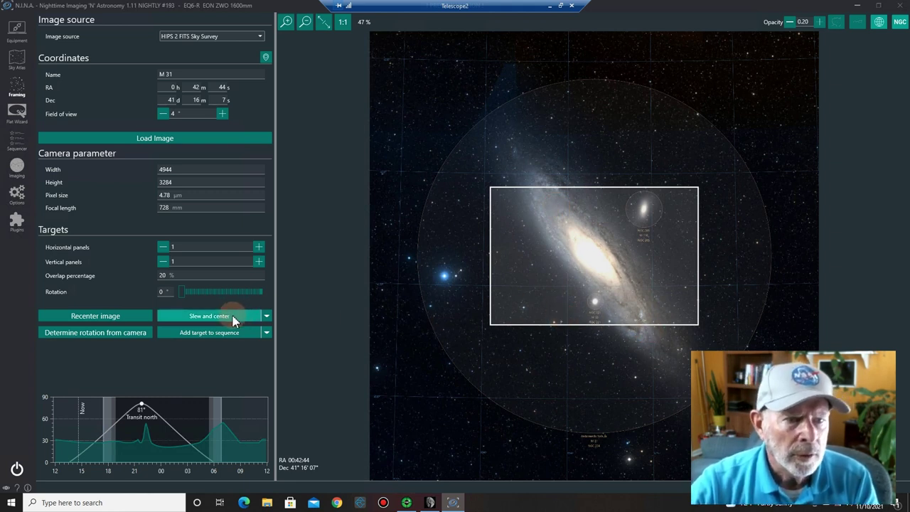
# Try rotating the single camera frame over M 31 to 55°, and return it to 0°.
pyautogui.moveTo(183, 296); pyautogui.dragTo(193, 294)
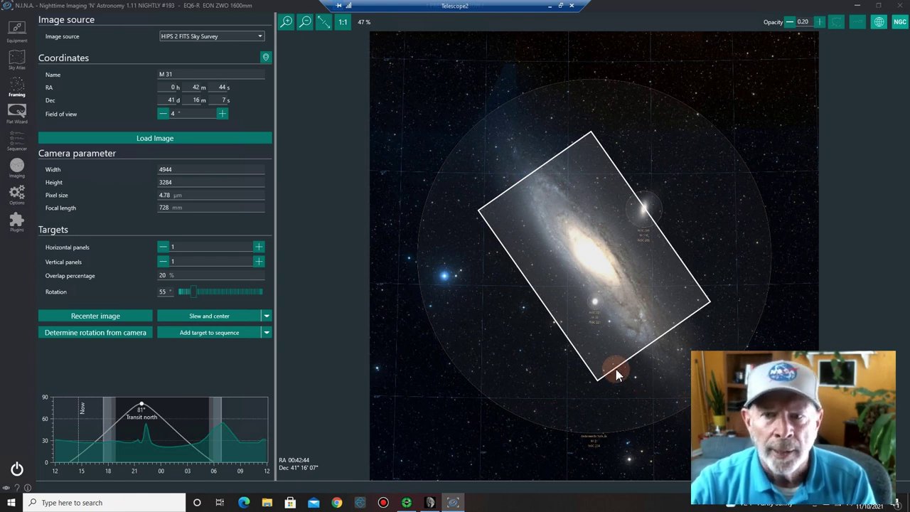
pyautogui.moveTo(192, 288); pyautogui.dragTo(169, 290)
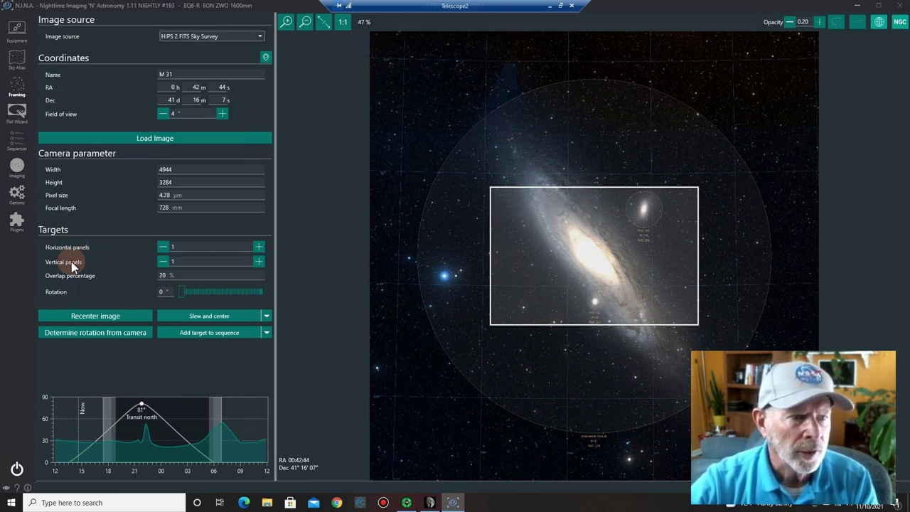
# Set the M 31 framing to a mosaic of 2 horizontal by 2 vertical panels.
pyautogui.click(259, 247)
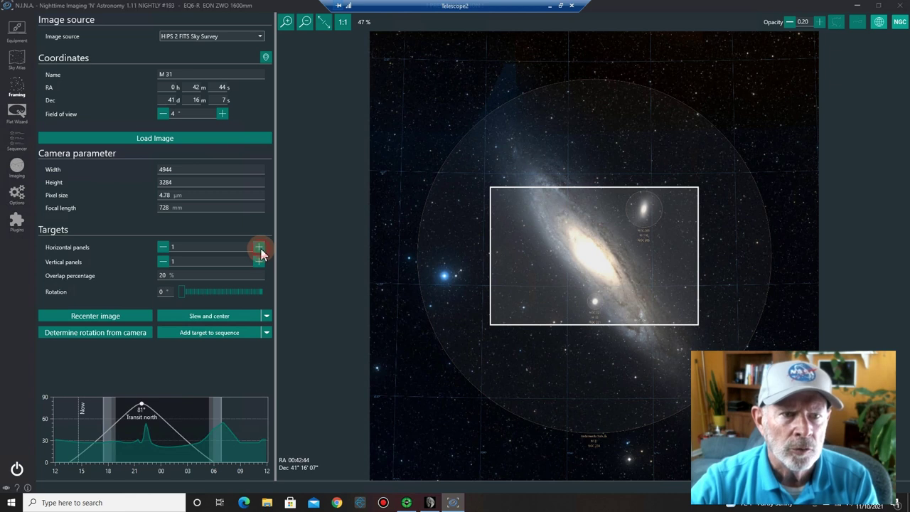
pyautogui.click(258, 261)
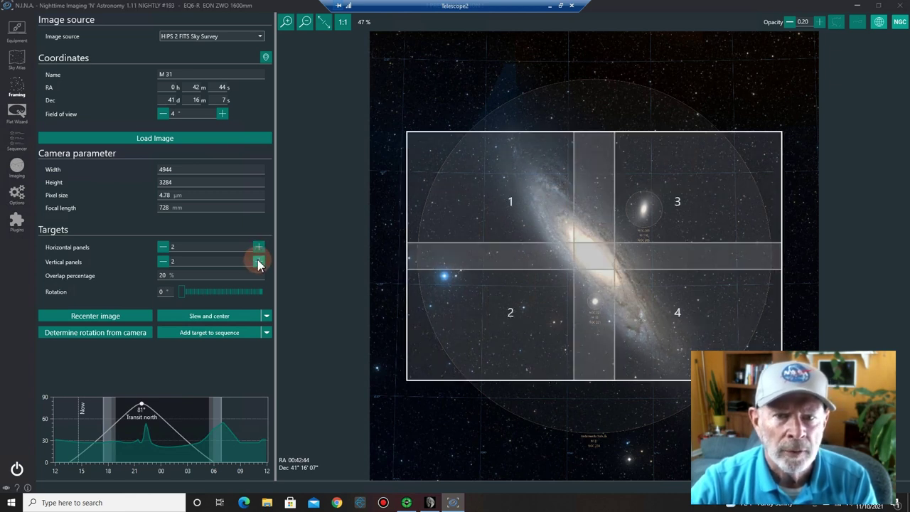
pyautogui.click(476, 187)
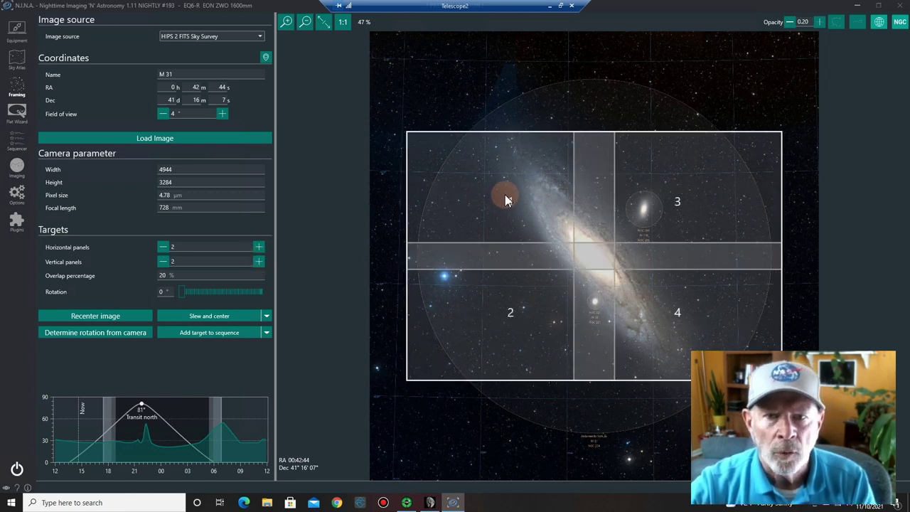
pyautogui.click(509, 336)
pyautogui.click(674, 198)
pyautogui.click(713, 336)
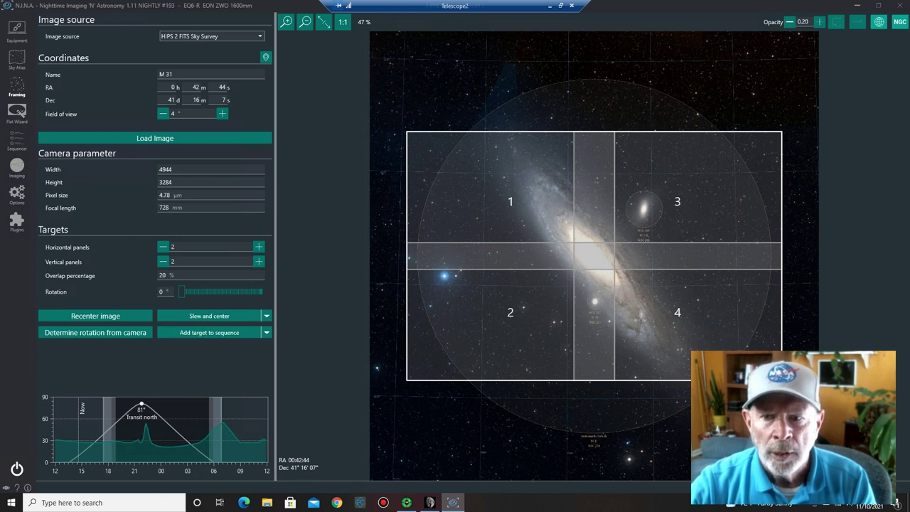
pyautogui.click(517, 162)
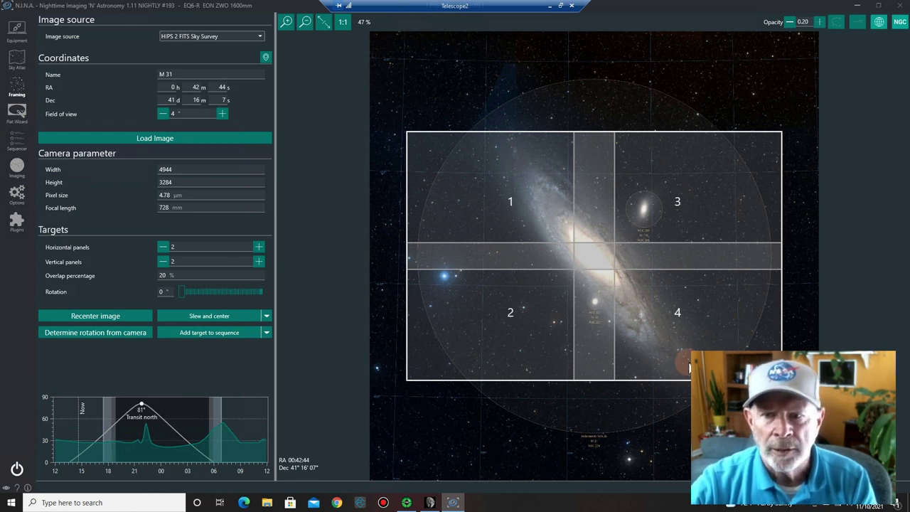
pyautogui.click(524, 182)
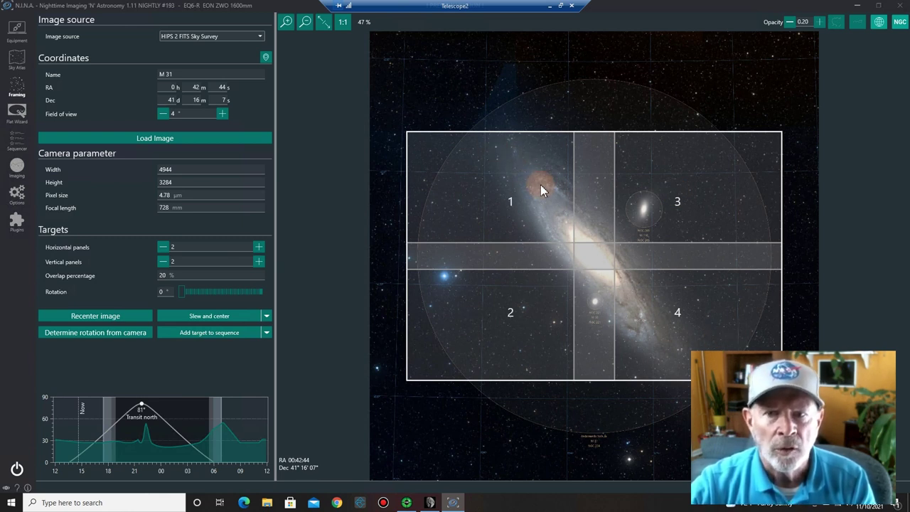
# Rotate the four-panel mosaic to 35° so that it follows the galaxy's tilt.
pyautogui.click(182, 291)
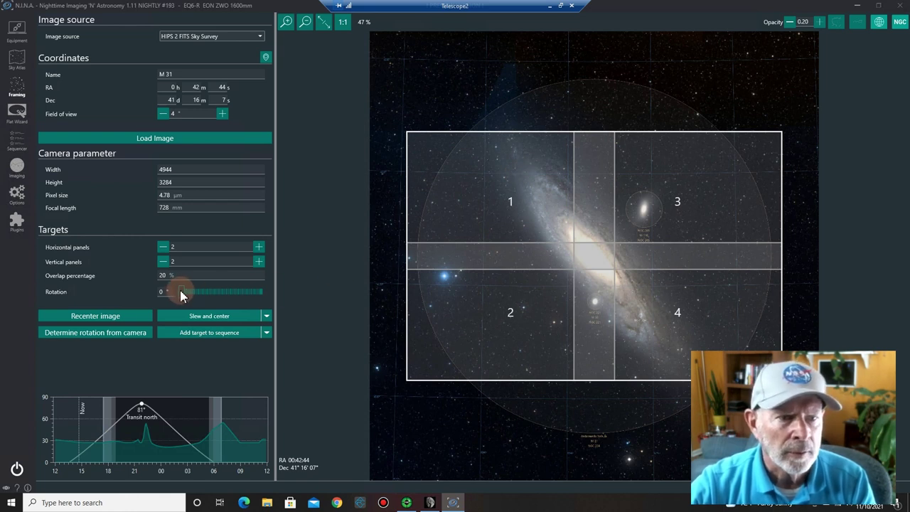
pyautogui.moveTo(181, 291); pyautogui.dragTo(189, 294)
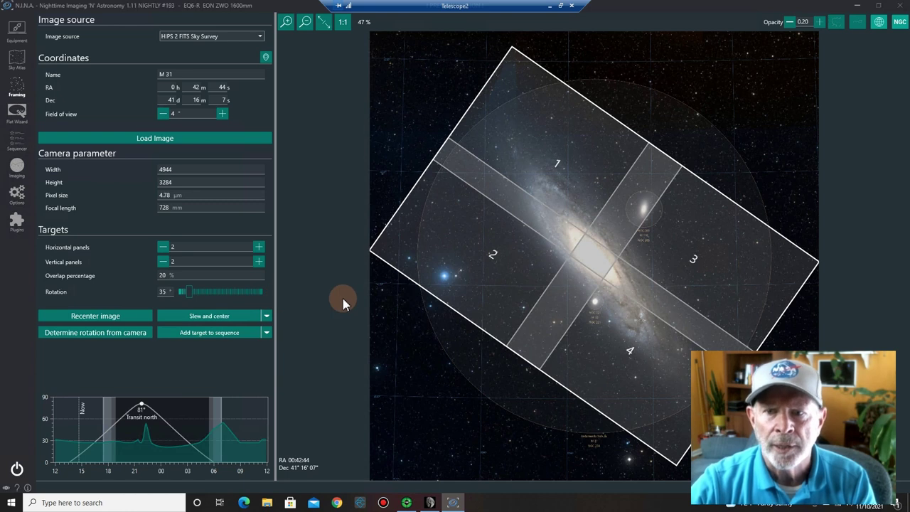
pyautogui.click(528, 322)
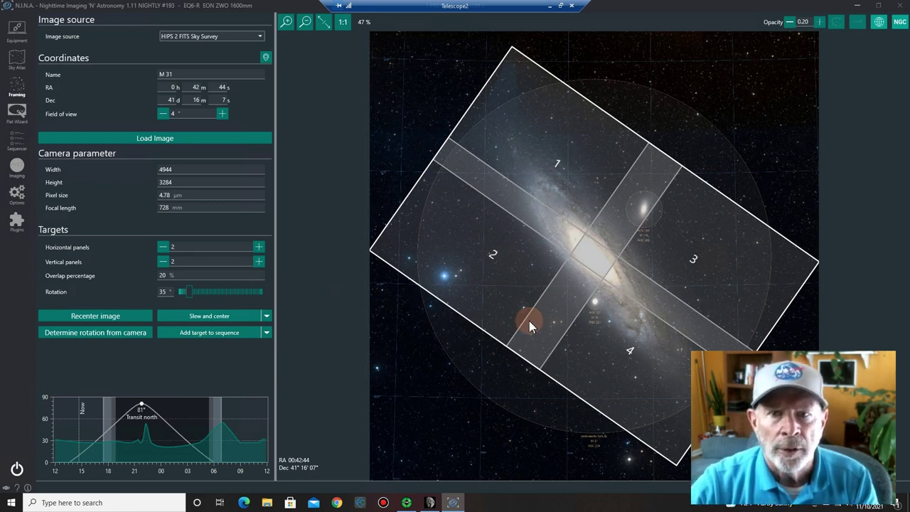
pyautogui.click(570, 201)
pyautogui.click(456, 258)
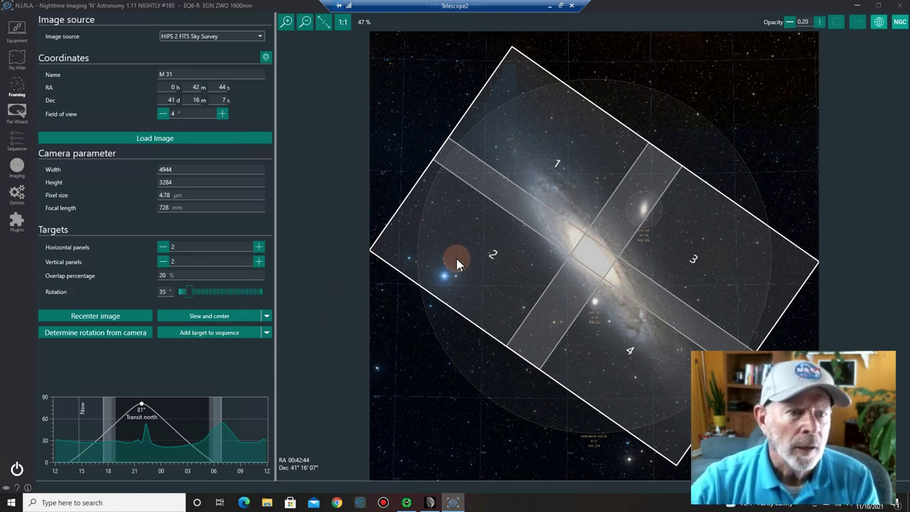
# Try a mosaic of 3 by 3 panels, and return it to 2 by 2.
pyautogui.click(260, 247)
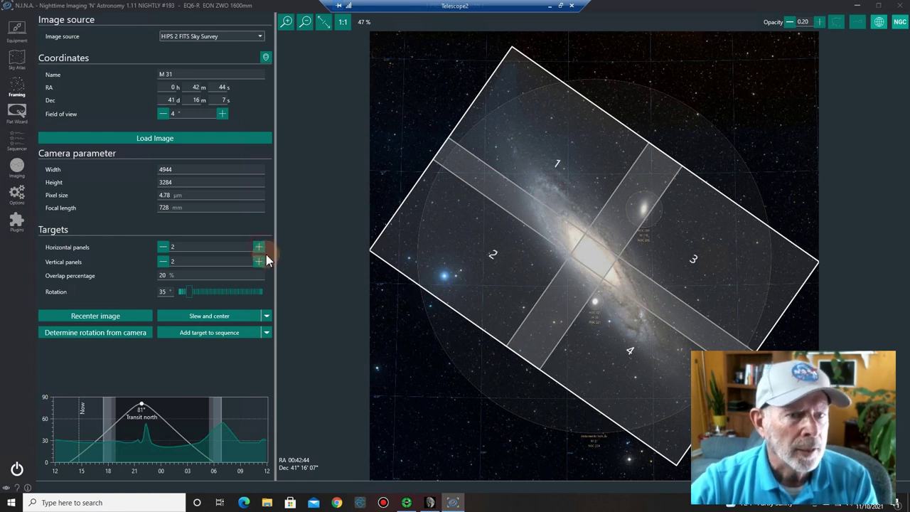
pyautogui.click(260, 263)
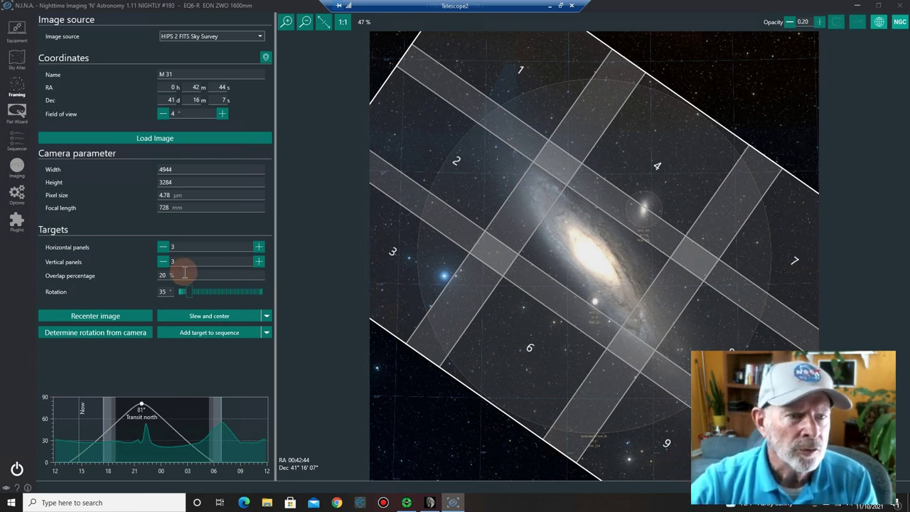
pyautogui.click(163, 247)
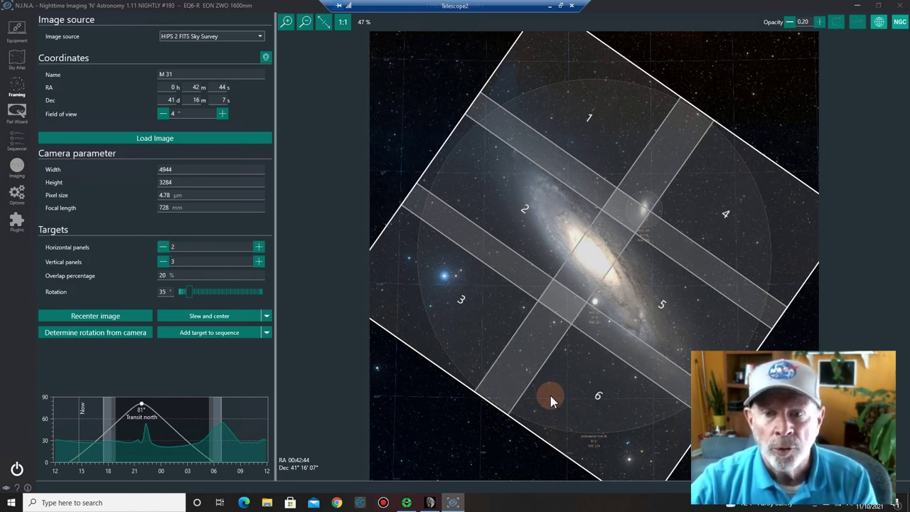
pyautogui.click(163, 260)
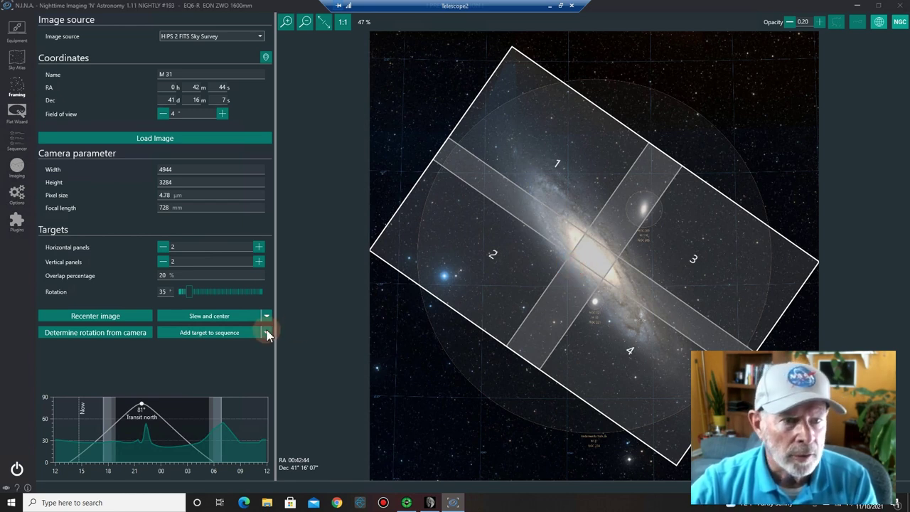
# Add the mosaic panels as targets to the Simple Sequencer.
pyautogui.click(204, 334)
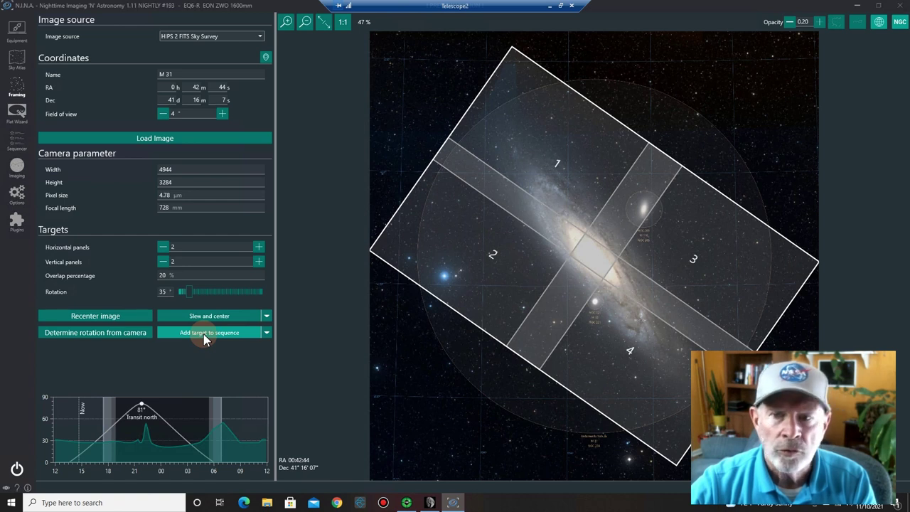
pyautogui.click(204, 339)
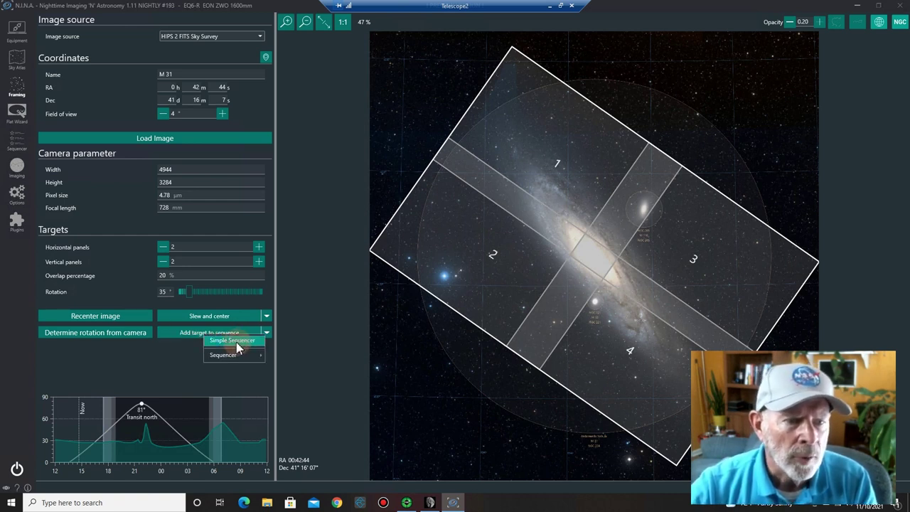
pyautogui.moveTo(228, 355)
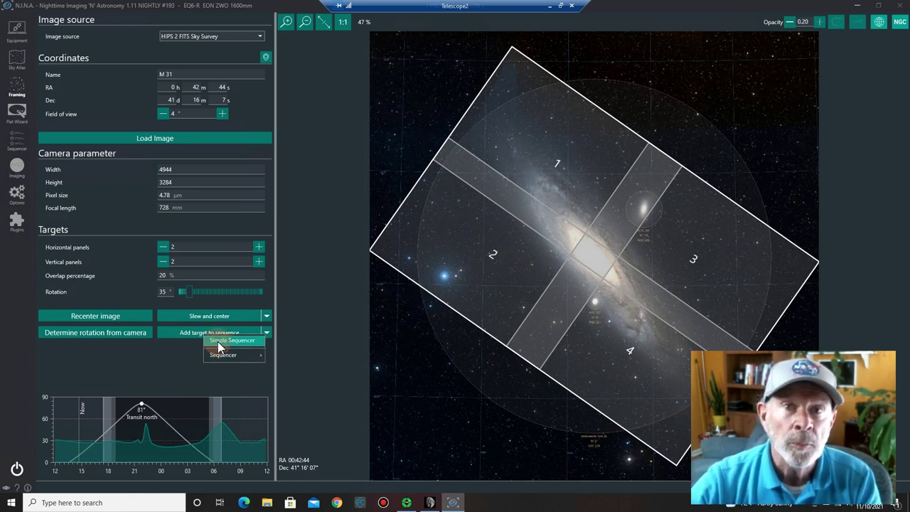
pyautogui.click(218, 341)
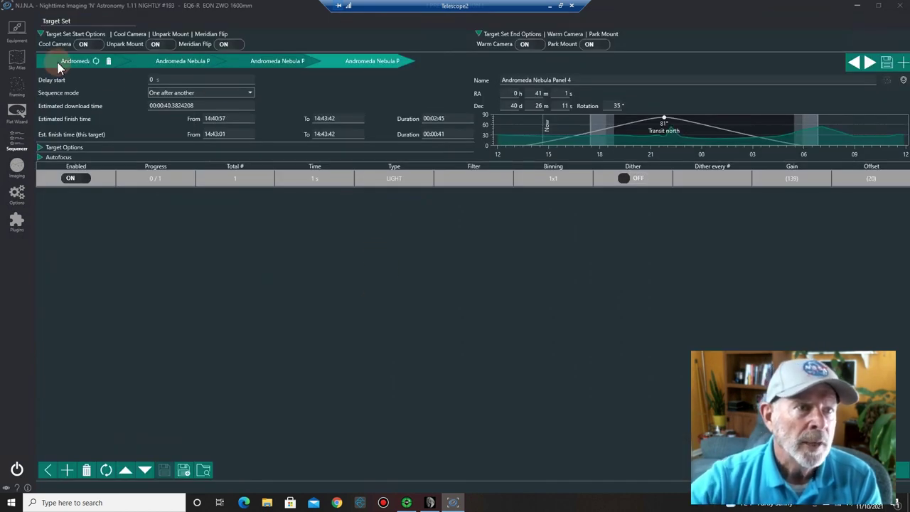
# Go through the four mosaic panel targets in turn and check each one's name and coordinates.
pyautogui.moveTo(258, 66)
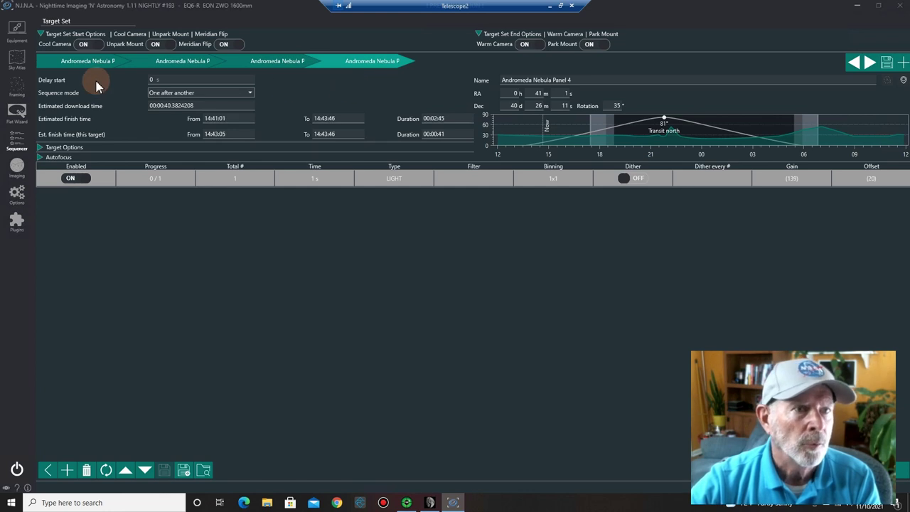
pyautogui.click(49, 63)
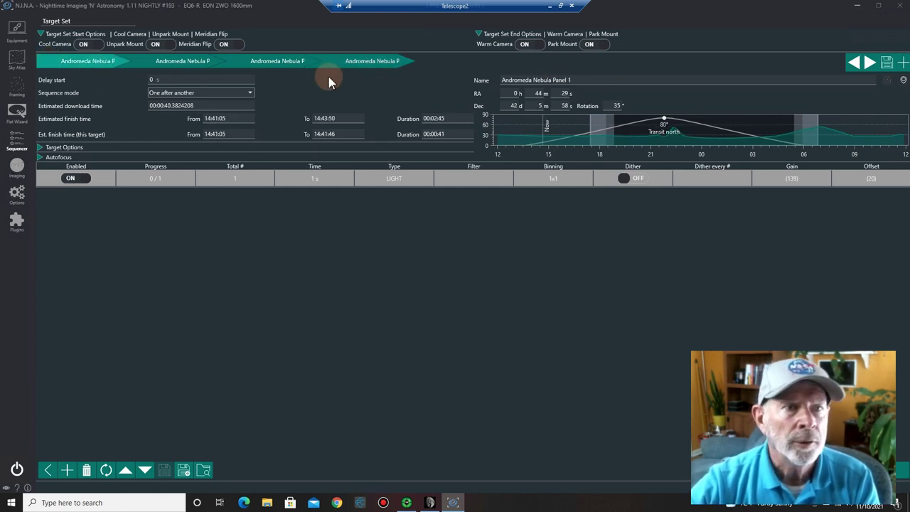
pyautogui.click(152, 67)
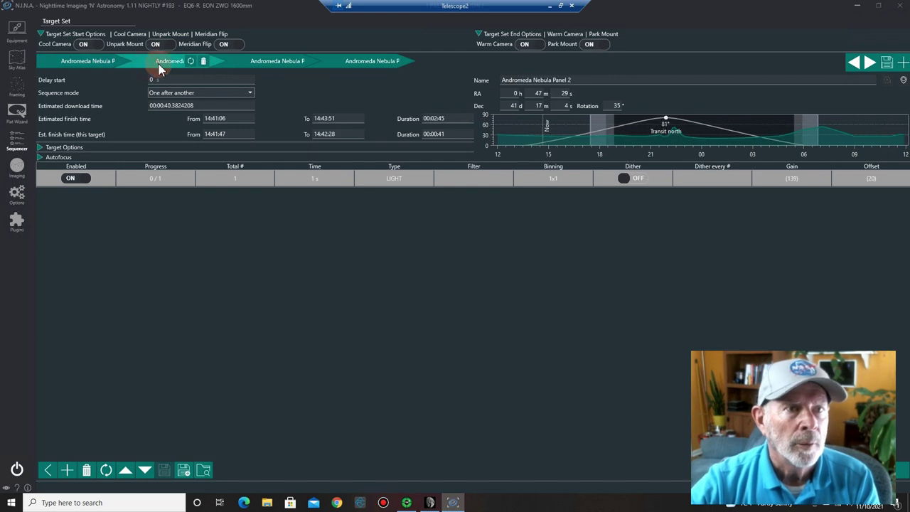
pyautogui.click(261, 69)
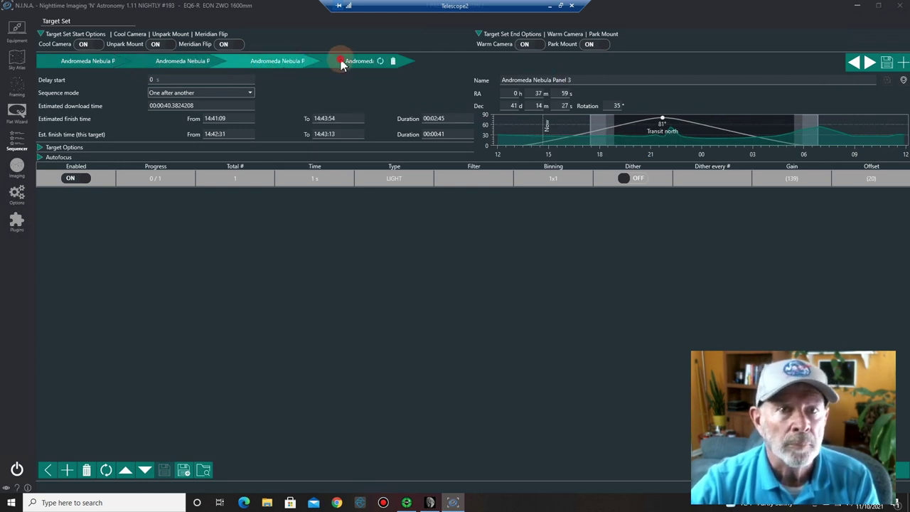
pyautogui.click(341, 65)
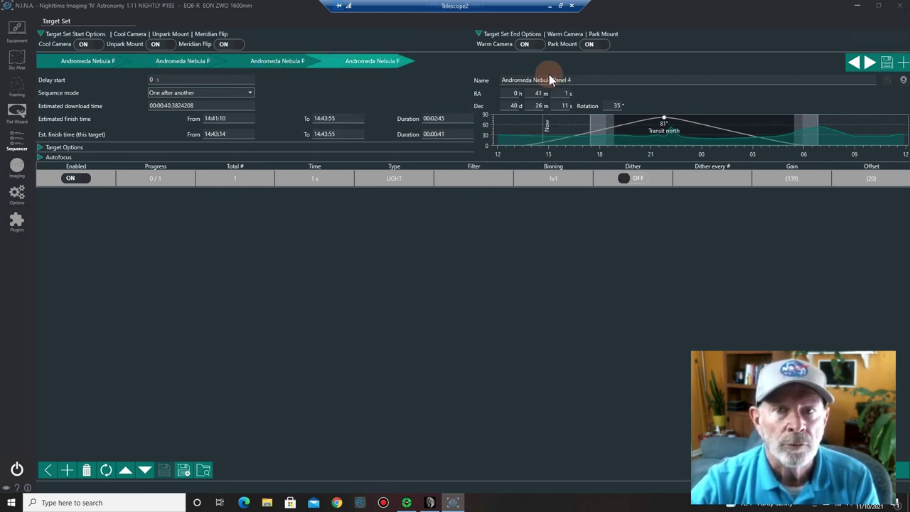
# Turn on Center target in the target options of the first mosaic panel.
pyautogui.click(53, 62)
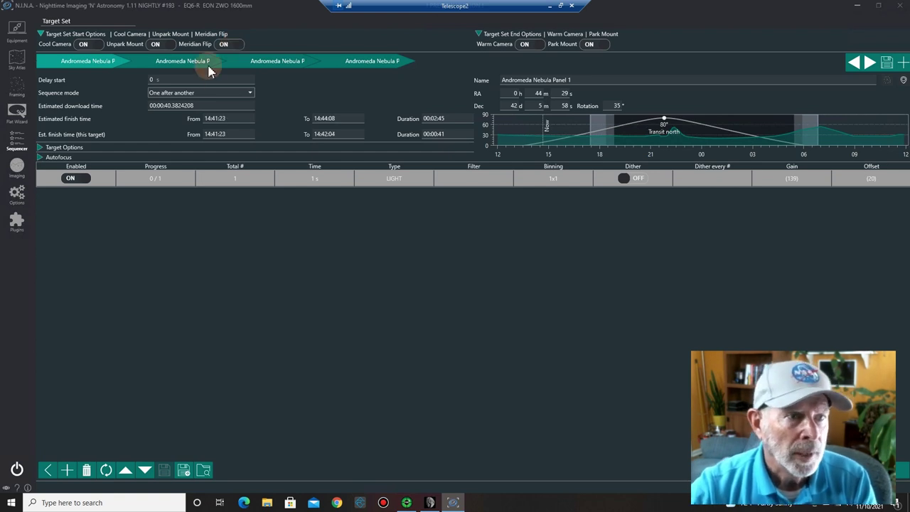
pyautogui.click(43, 148)
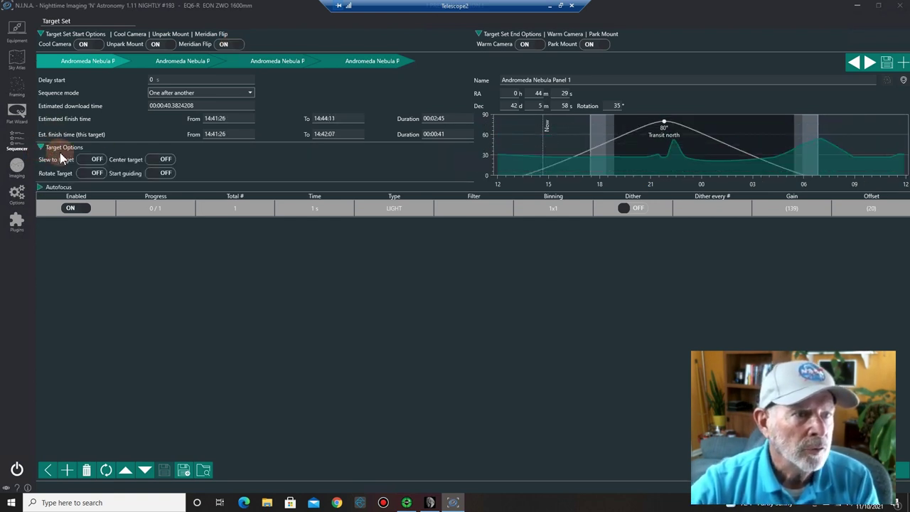
pyautogui.click(158, 159)
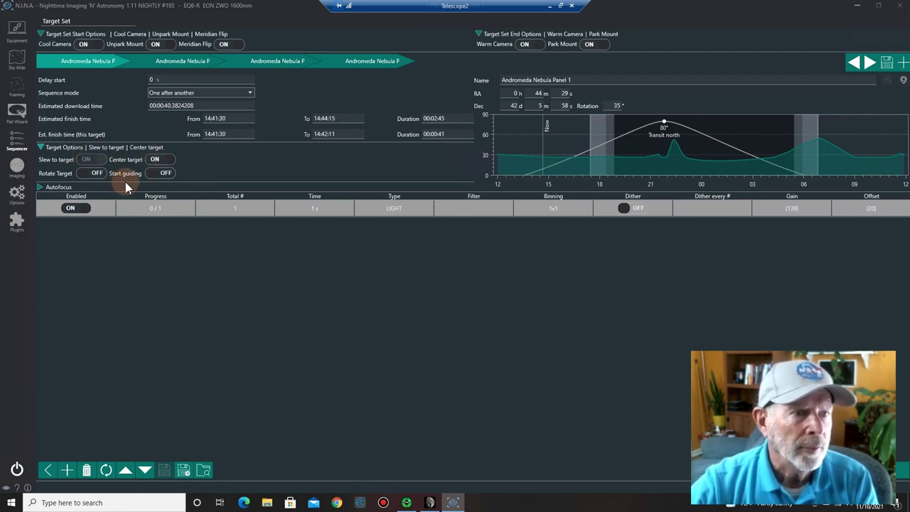
# Turn on Start guiding for the first mosaic panel, and enable its autofocus on start and after HFR increase.
pyautogui.click(162, 173)
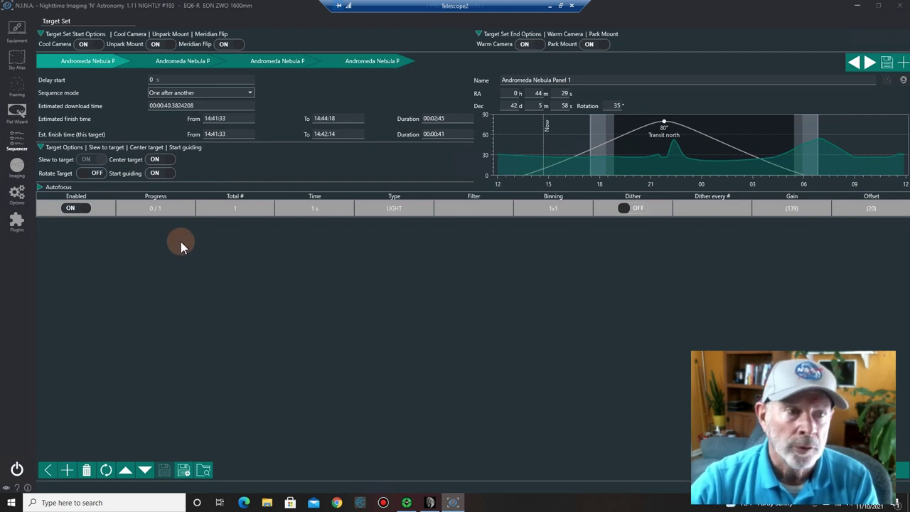
pyautogui.click(41, 187)
pyautogui.click(119, 200)
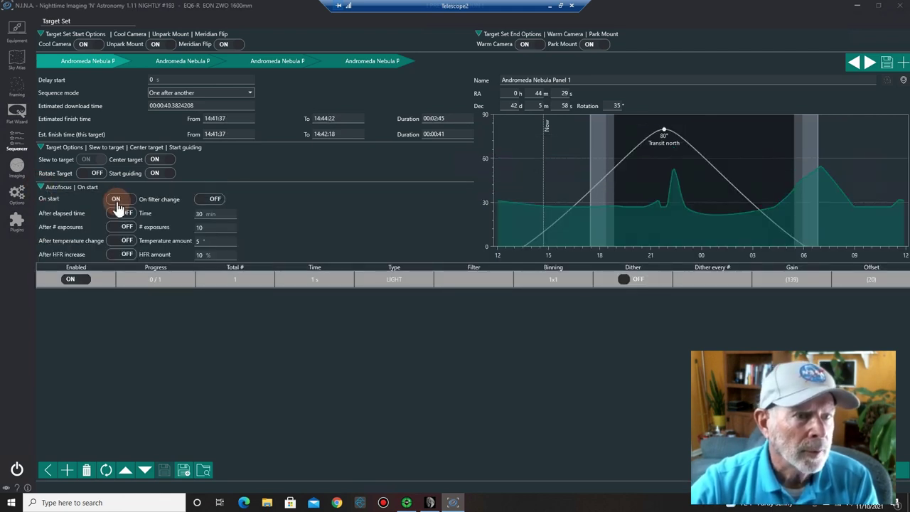
pyautogui.click(125, 254)
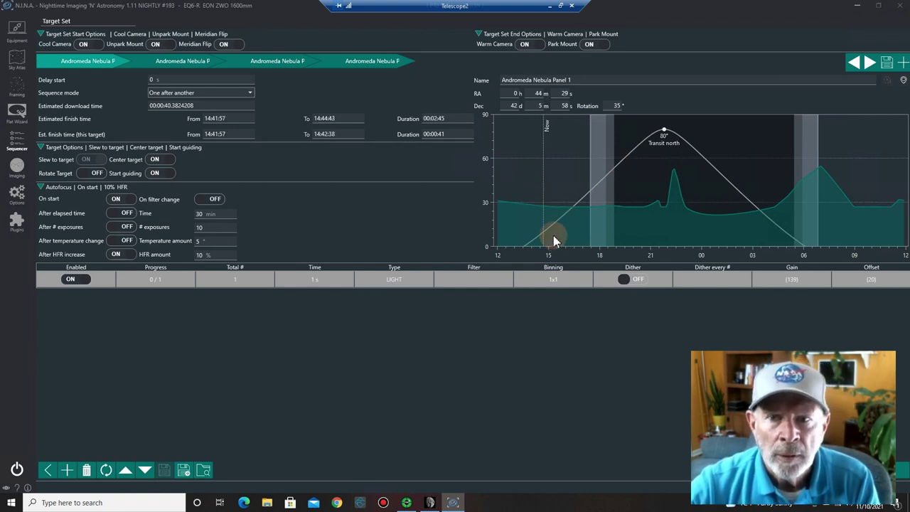
pyautogui.click(618, 170)
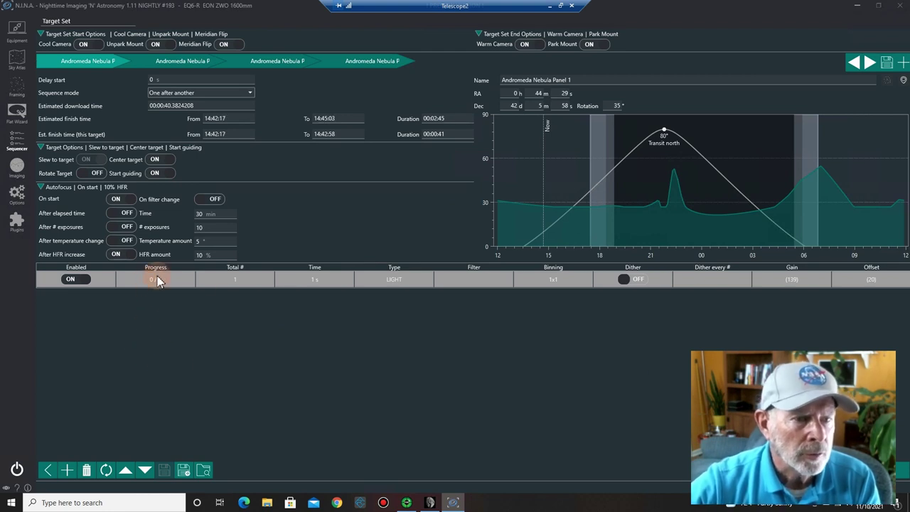
# Set the first panel's light exposures to 30 frames of 120 s with dithering turned on.
pyautogui.click(314, 280)
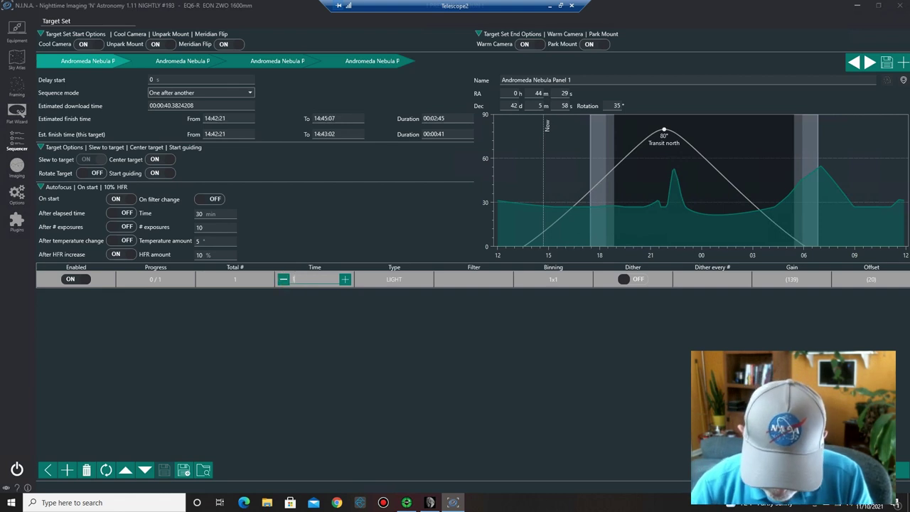
pyautogui.click(310, 279)
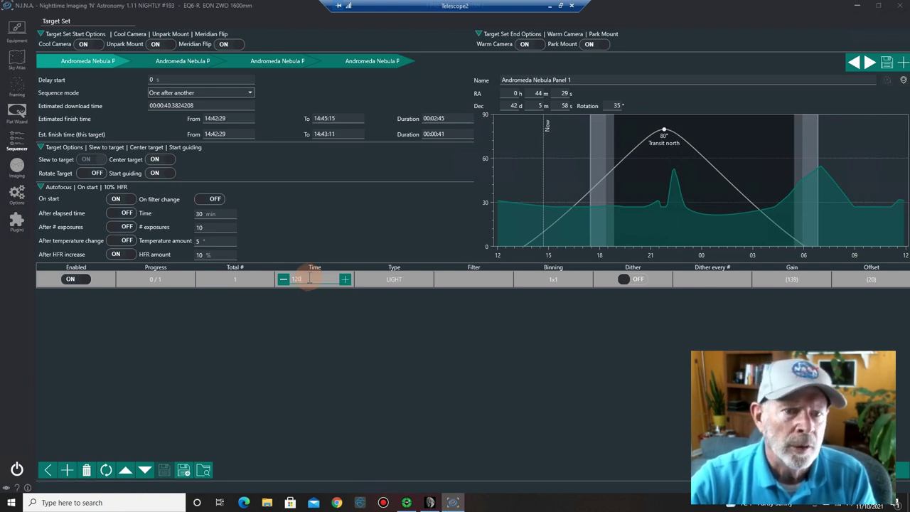
pyautogui.click(238, 280)
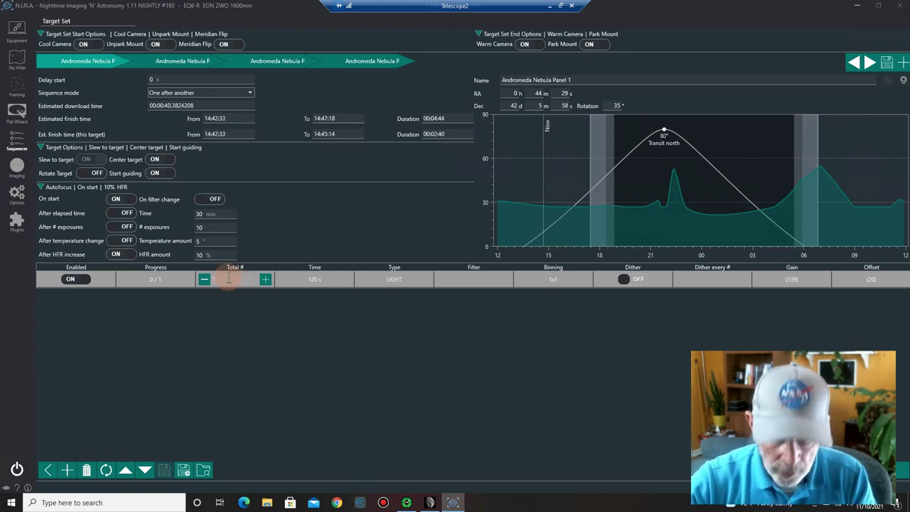
pyautogui.write('30')
pyautogui.press('Return')
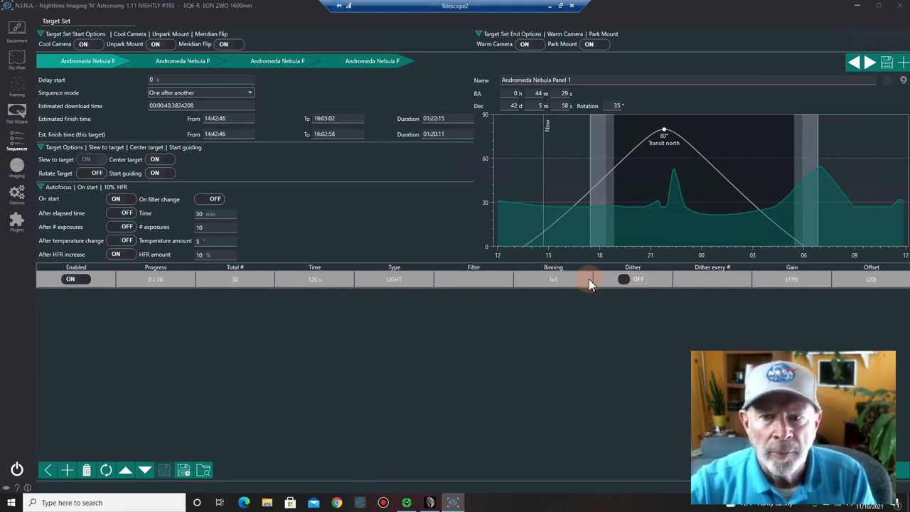
pyautogui.click(624, 281)
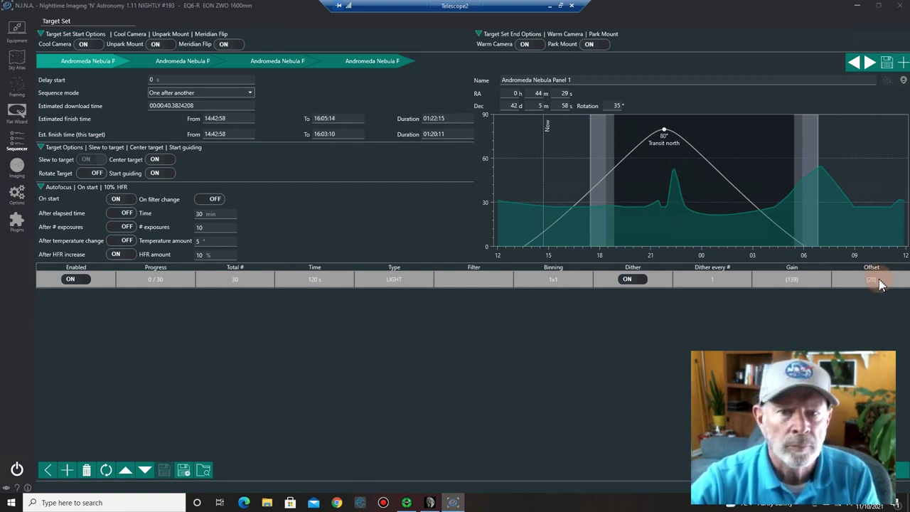
# Set the fourth panel's light exposures to 30 frames of 120 s with dithering on, and return to the first panel.
pyautogui.moveTo(182, 63)
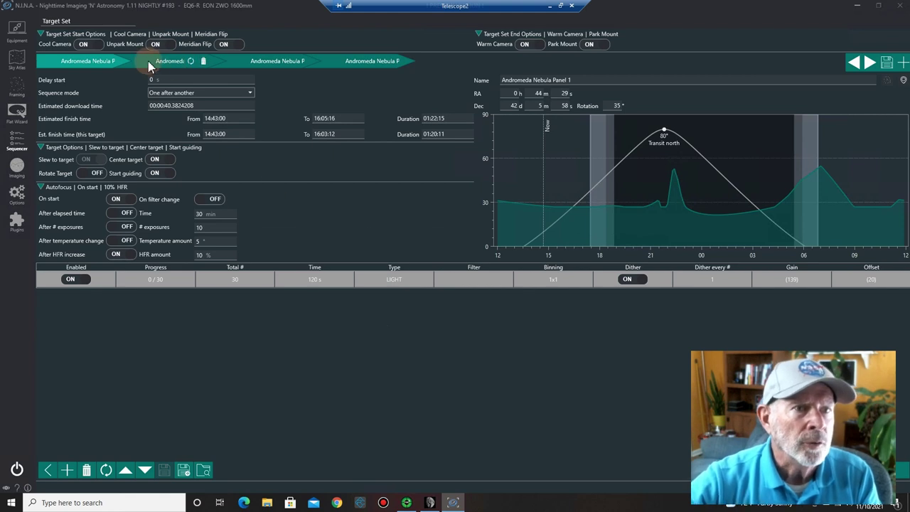
pyautogui.click(148, 61)
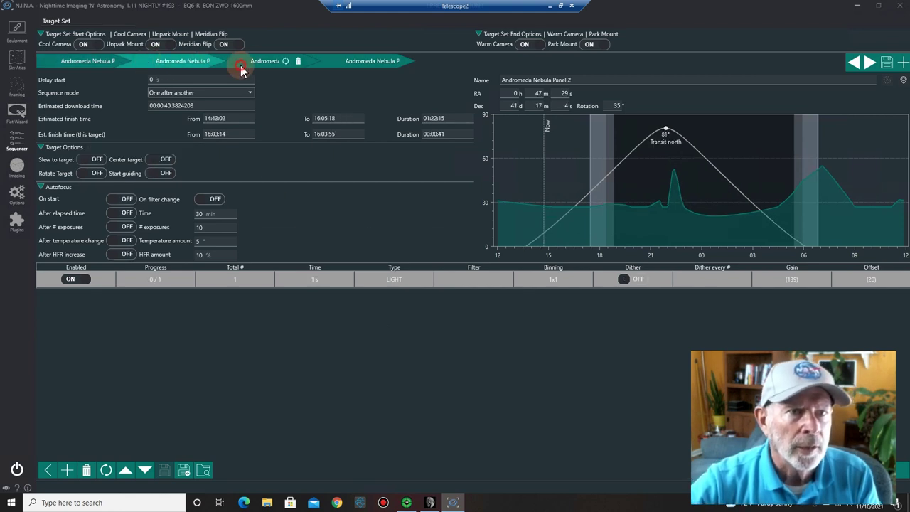
pyautogui.click(256, 63)
pyautogui.click(341, 62)
pyautogui.click(319, 279)
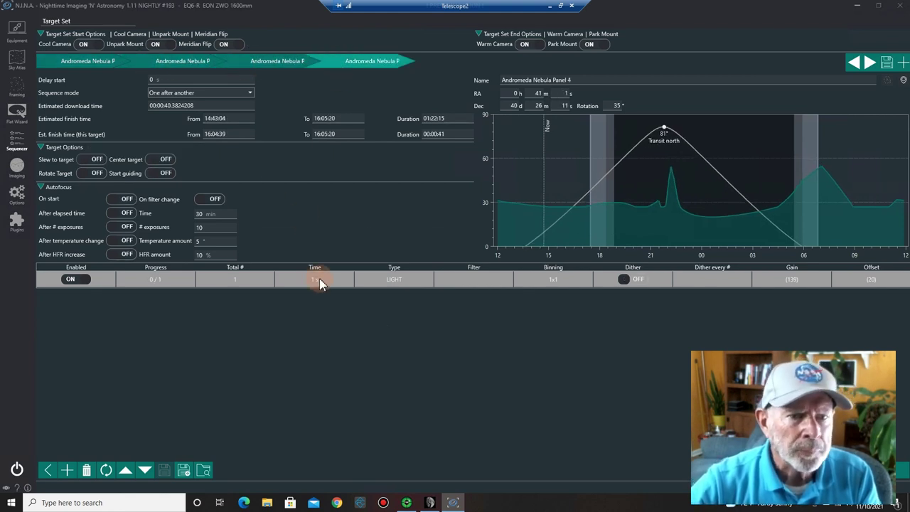
pyautogui.write('180')
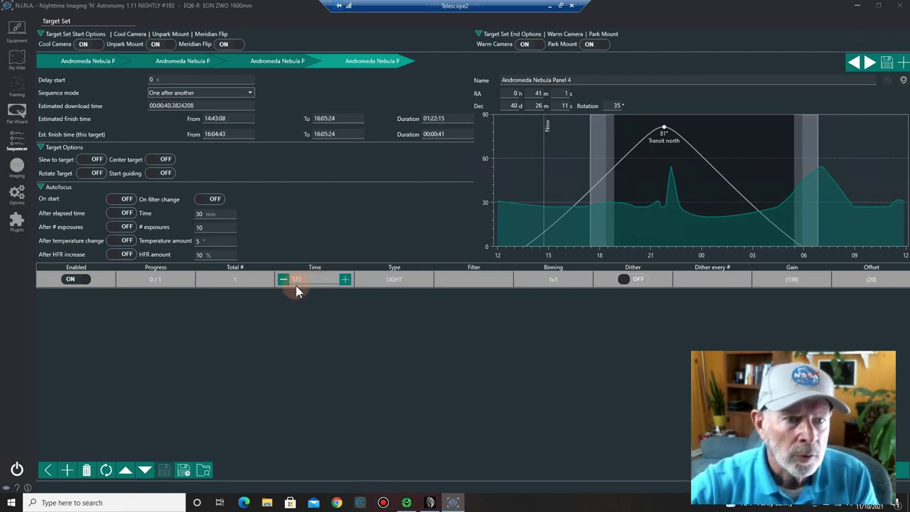
pyautogui.click(248, 280)
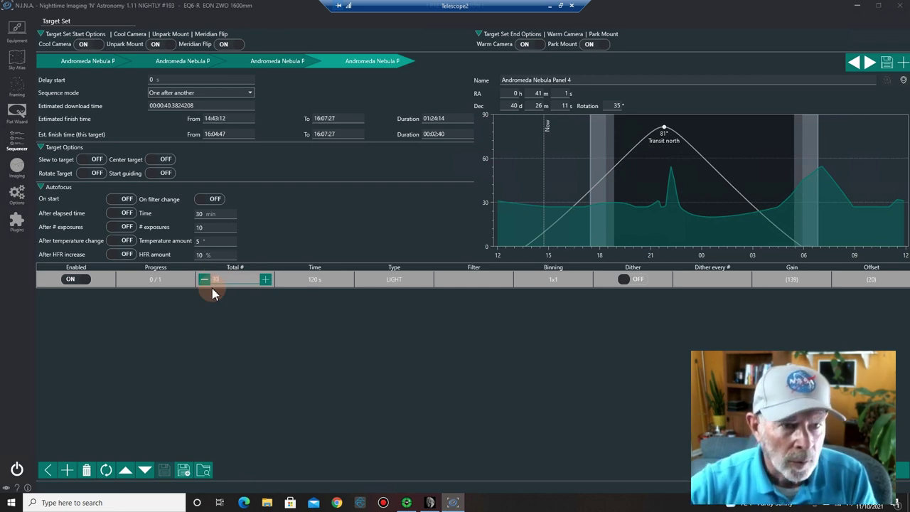
pyautogui.write('30')
pyautogui.click(206, 303)
pyautogui.click(622, 282)
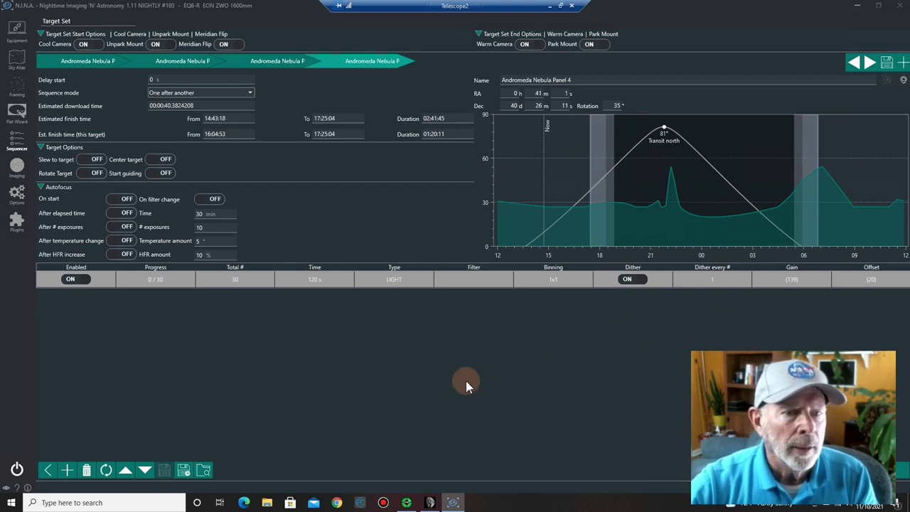
pyautogui.click(59, 63)
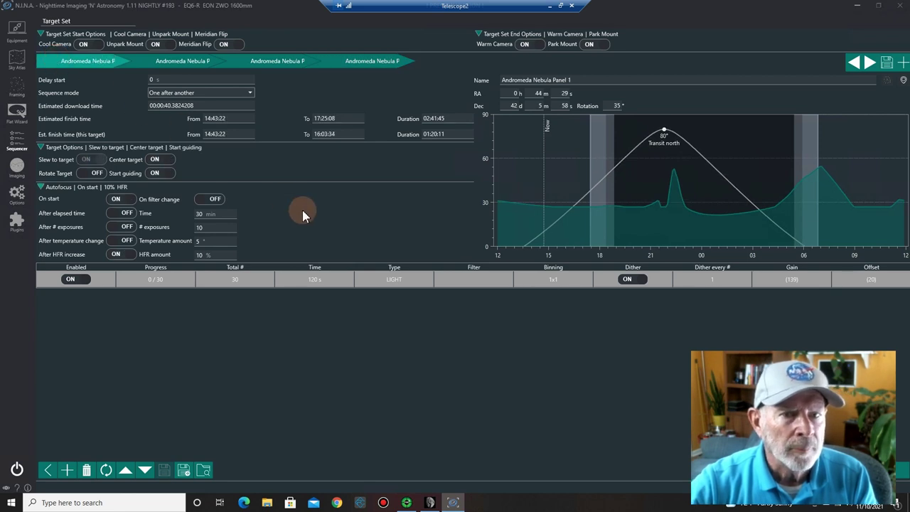
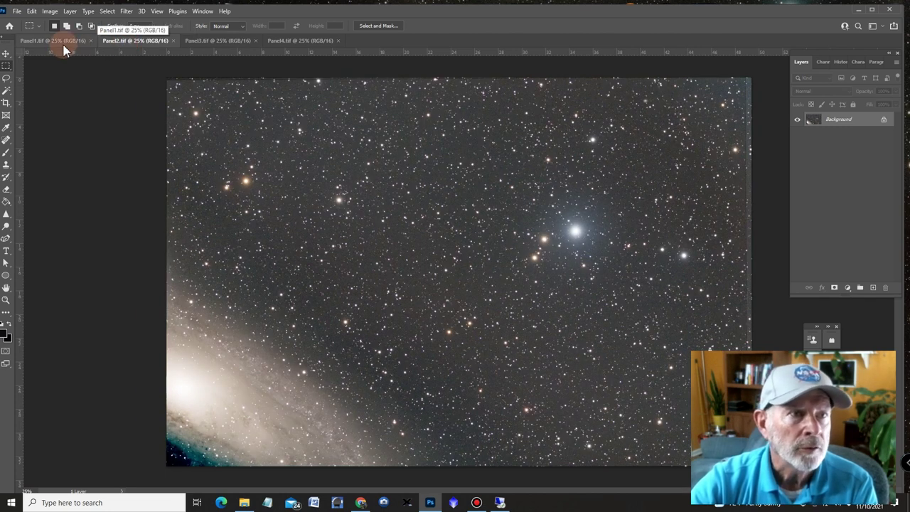
# In Photoshop, merge the four open panel files with Photomerge, using the Auto layout and Blend Images Together.
pyautogui.click(62, 41)
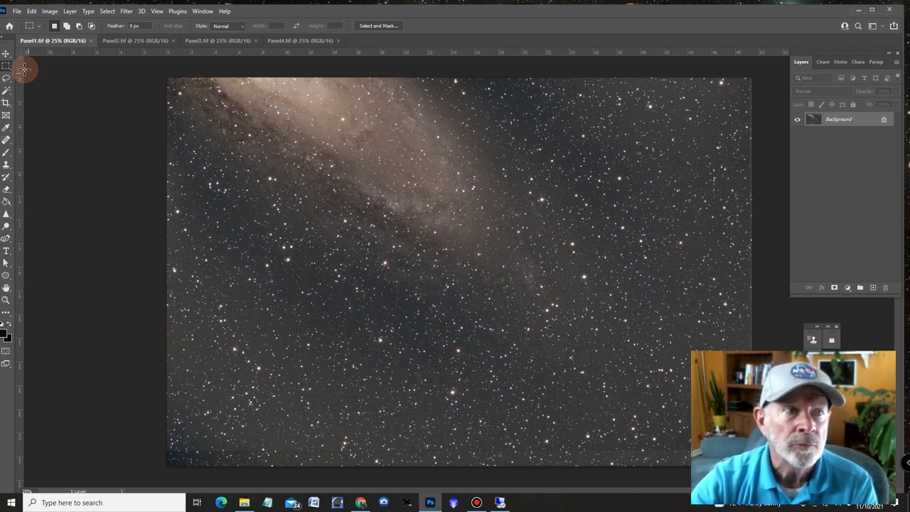
pyautogui.click(15, 11)
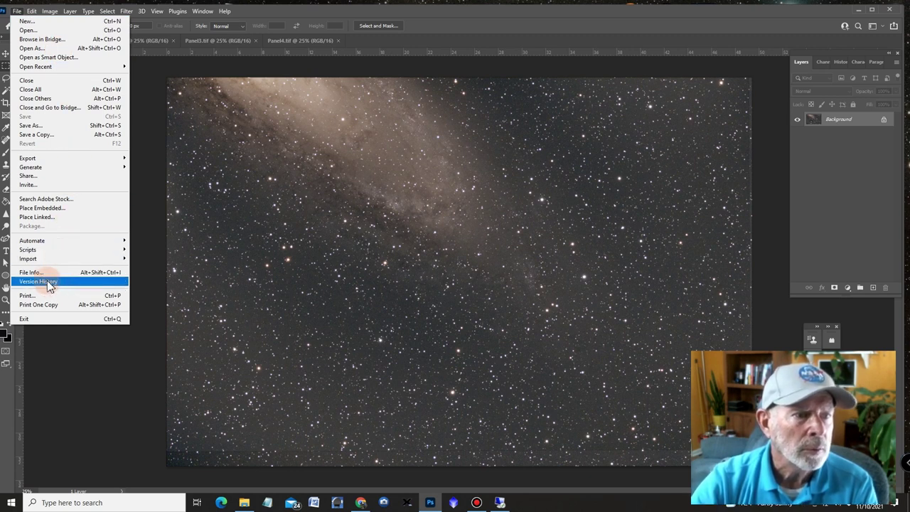
pyautogui.moveTo(36, 243)
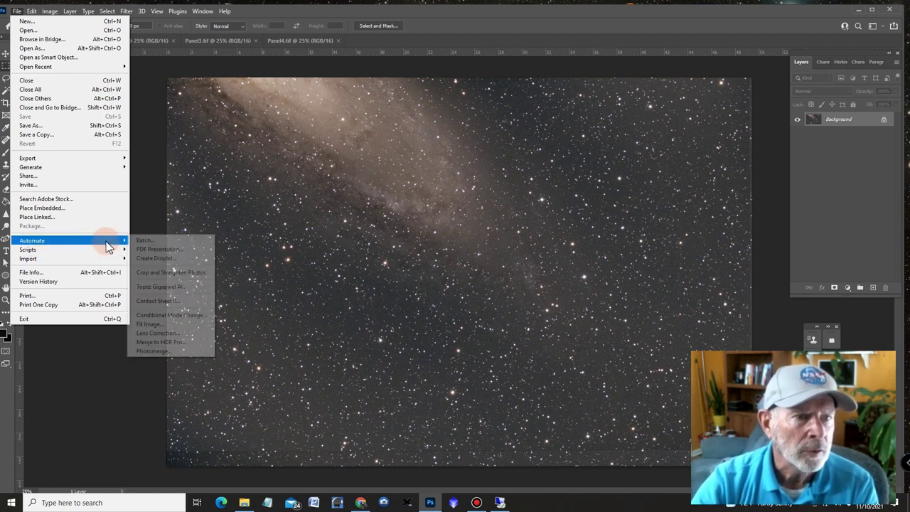
pyautogui.click(154, 351)
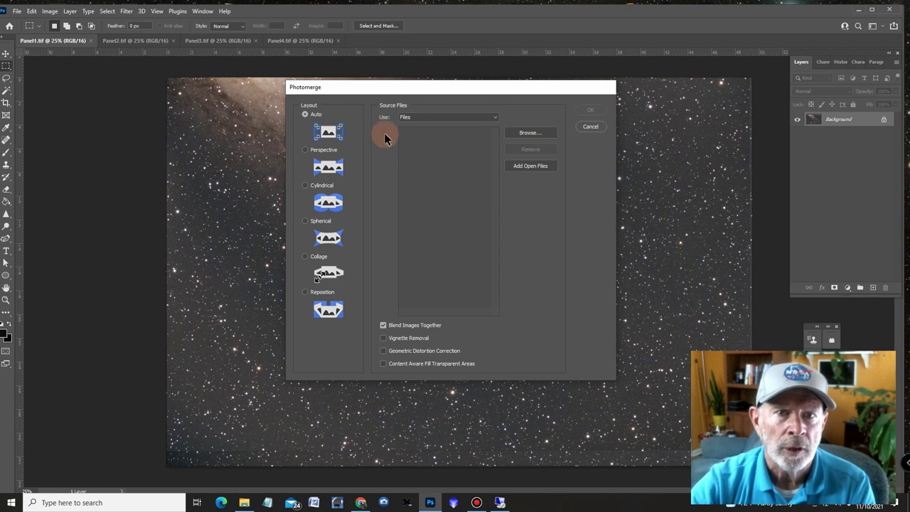
pyautogui.click(523, 172)
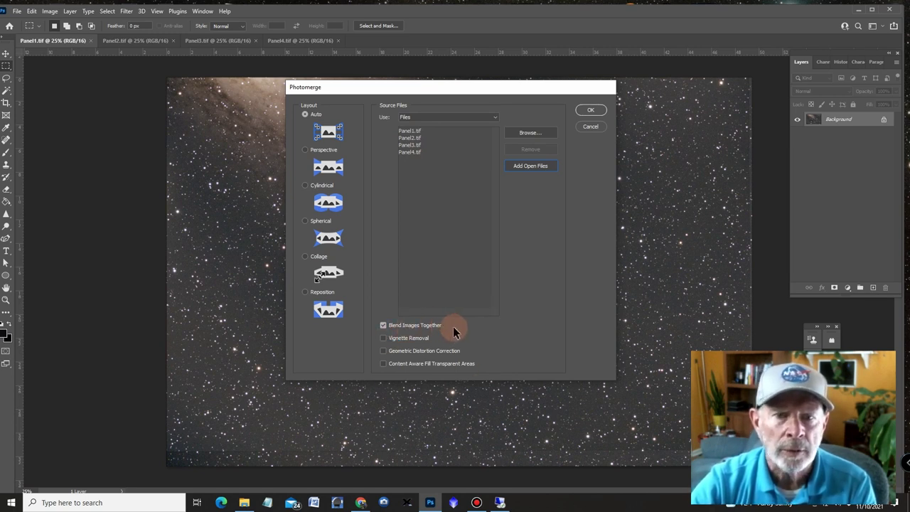
pyautogui.click(595, 114)
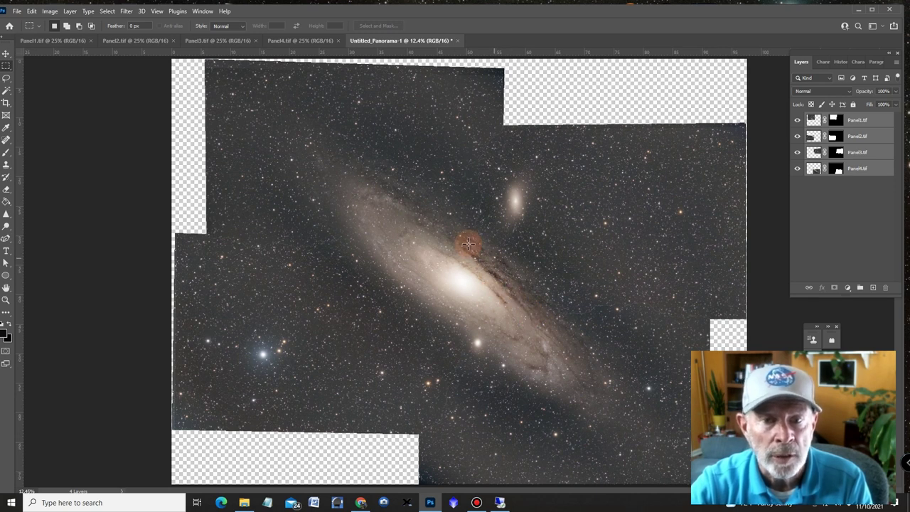
# Hide and show each of the four panel layers in turn to examine its share of the mosaic.
pyautogui.click(797, 121)
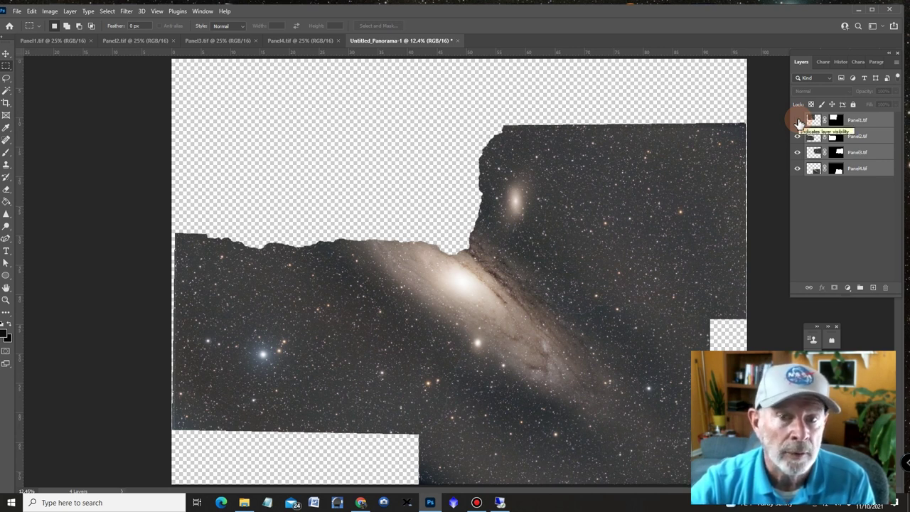
pyautogui.click(796, 121)
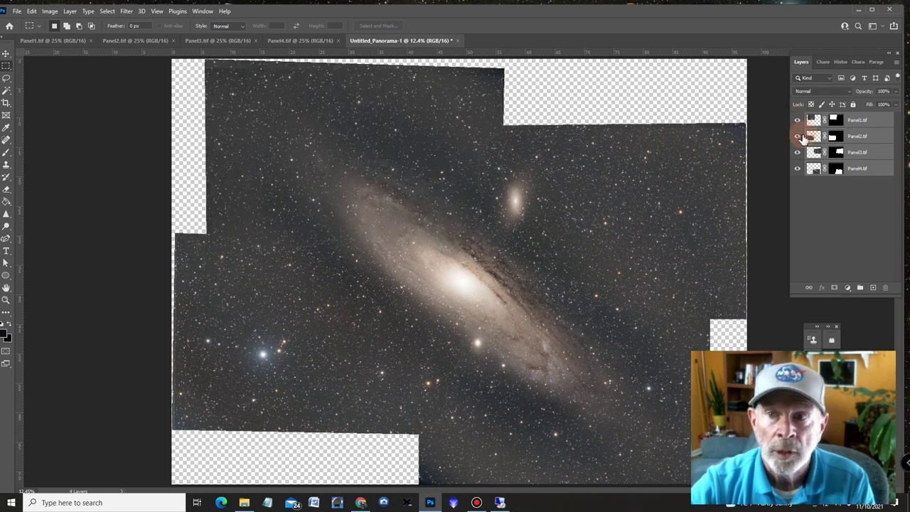
pyautogui.click(797, 136)
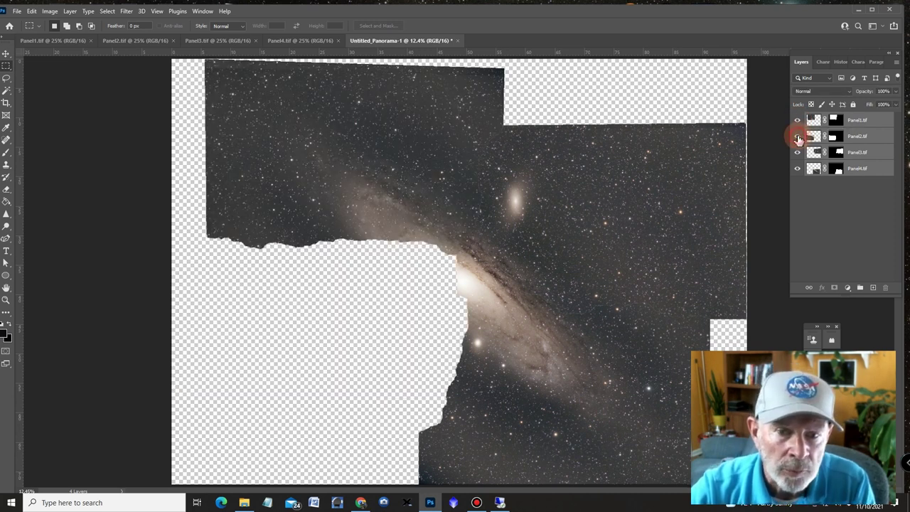
pyautogui.click(797, 137)
pyautogui.click(796, 137)
pyautogui.click(797, 138)
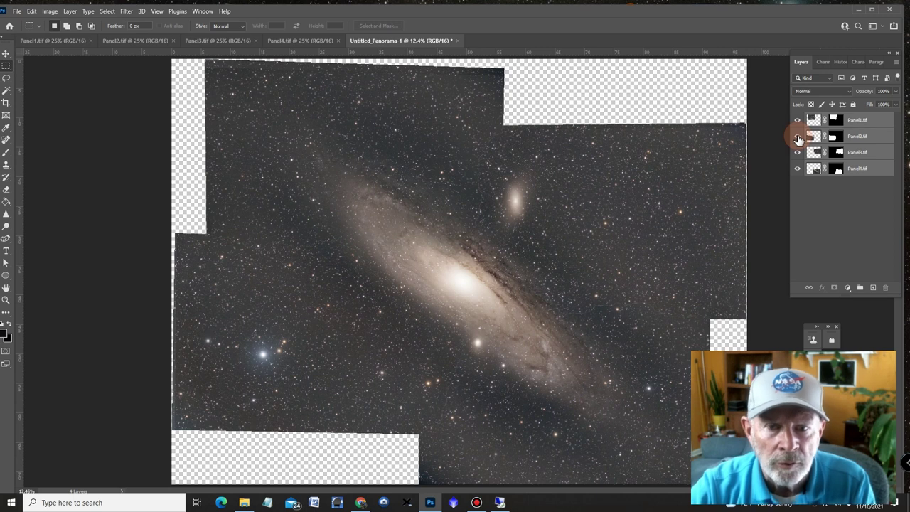
pyautogui.click(797, 153)
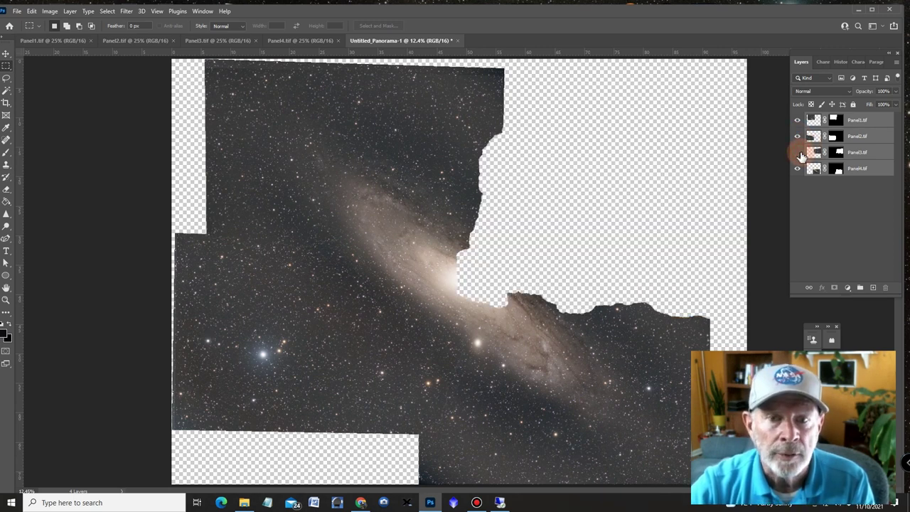
pyautogui.click(797, 153)
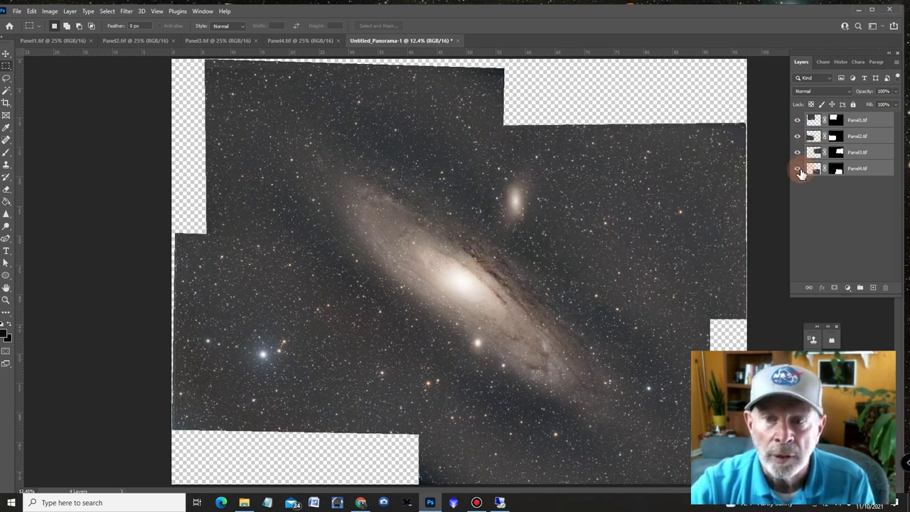
pyautogui.click(797, 169)
pyautogui.click(797, 169)
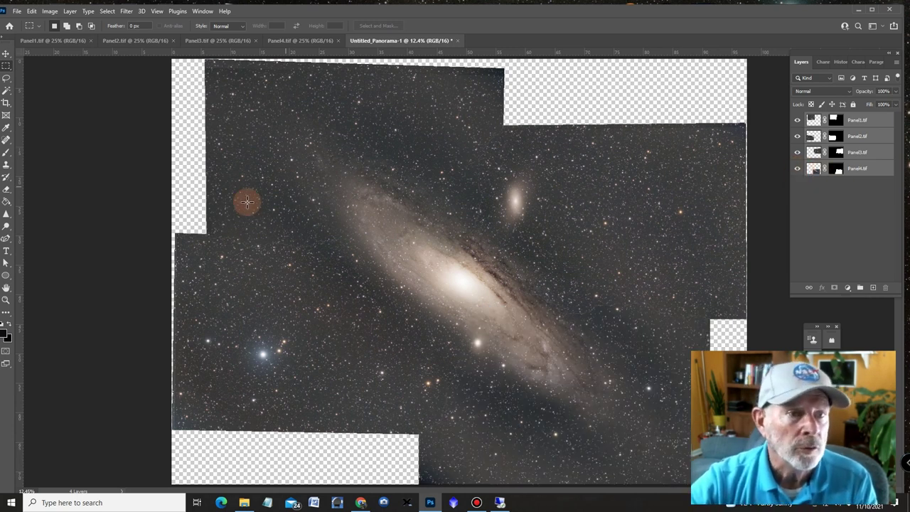
# Merge the four selected panel layers of the panorama into a single layer.
pyautogui.click(835, 178)
pyautogui.rightClick(850, 172)
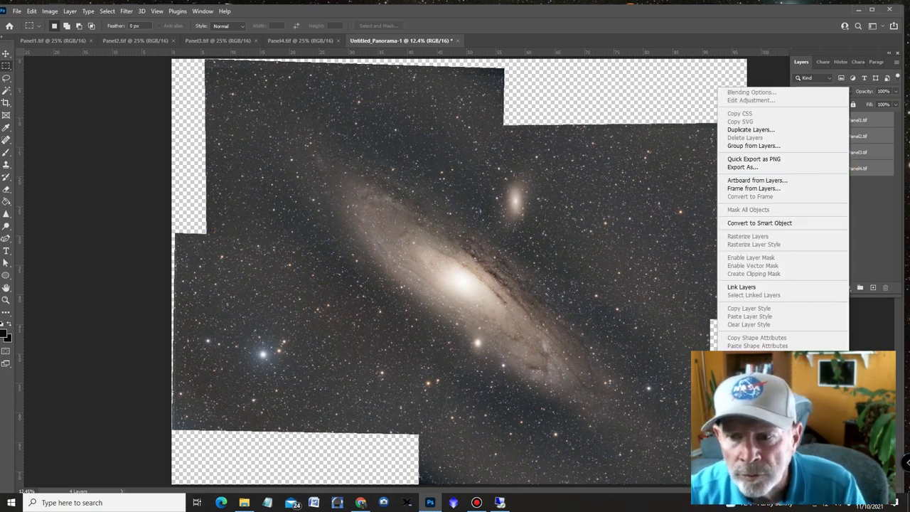
pyautogui.click(753, 371)
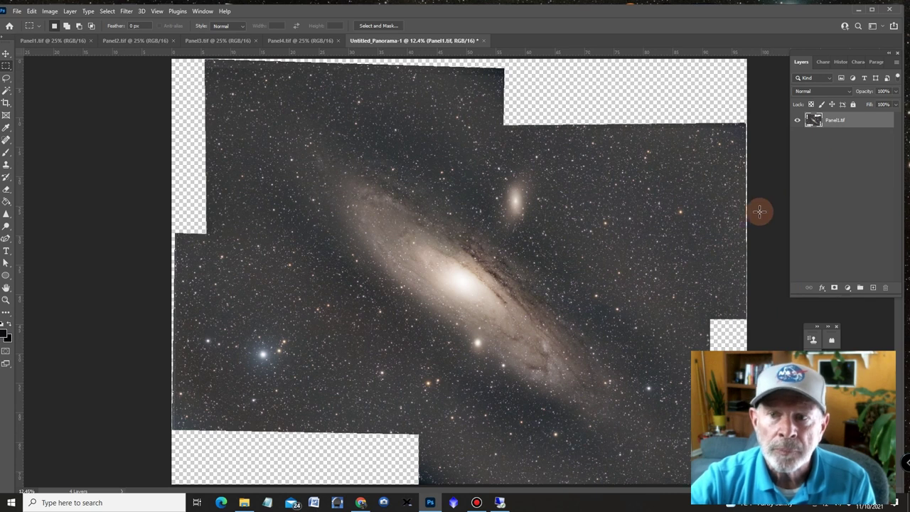
# Rotate the merged mosaic layer about 30° counter-clockwise so that the galaxy lies closer to horizontal.
pyautogui.click(6, 54)
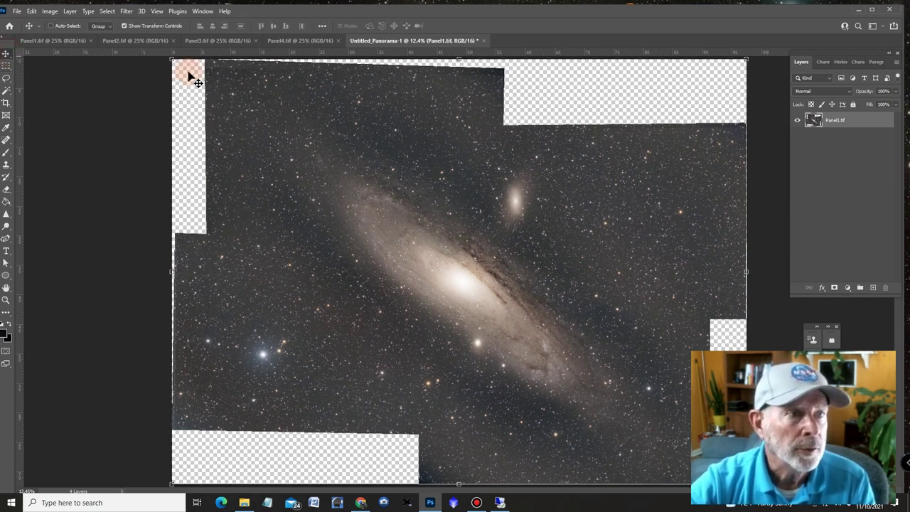
pyautogui.moveTo(755, 271); pyautogui.dragTo(695, 133)
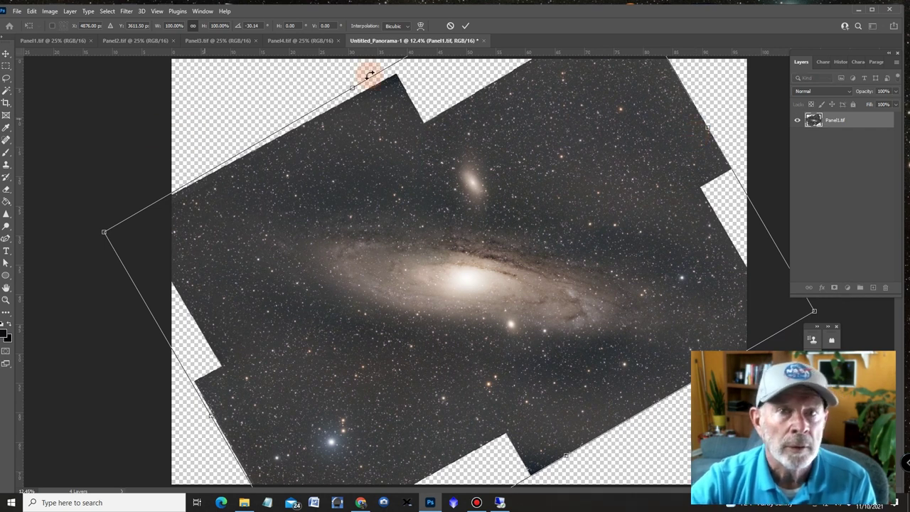
pyautogui.click(465, 26)
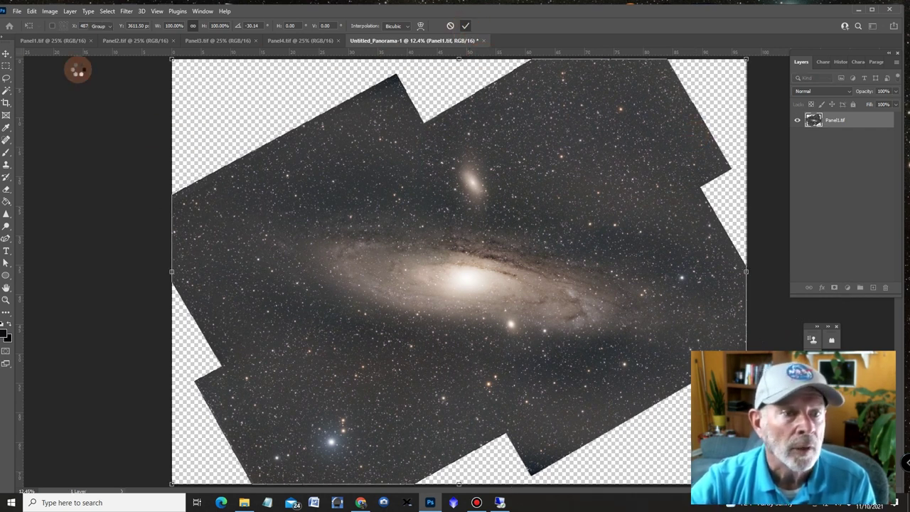
# Crop the rotated mosaic to a wide rectangular selection around the two galaxies, cutting off most of the jagged transparent border.
pyautogui.click(6, 66)
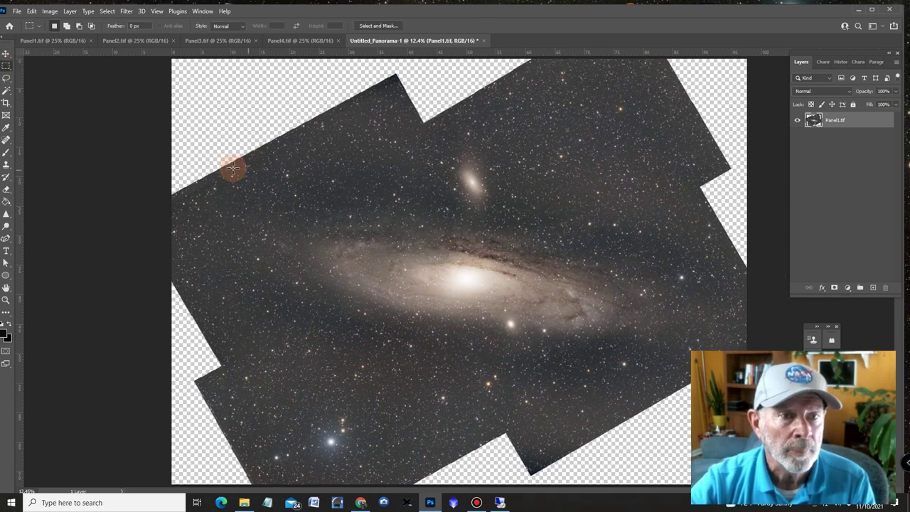
pyautogui.moveTo(222, 161); pyautogui.dragTo(722, 453)
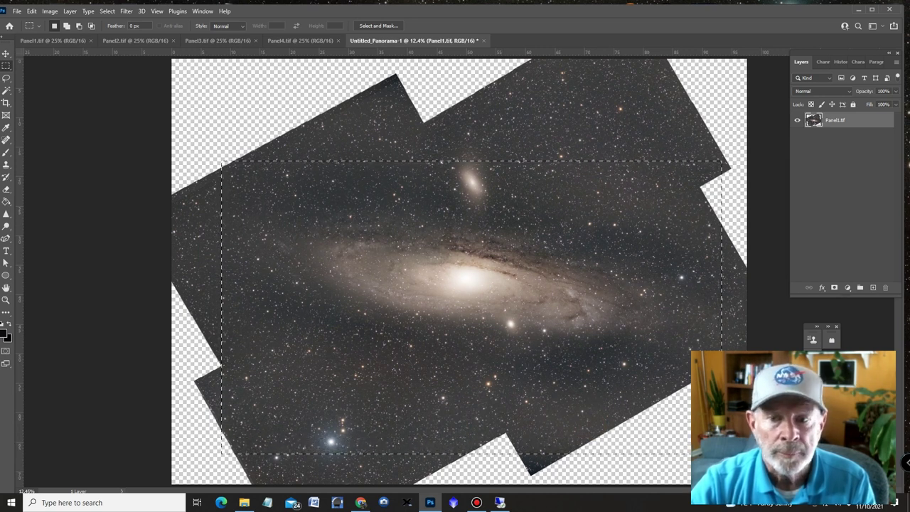
pyautogui.moveTo(619, 425); pyautogui.dragTo(624, 396)
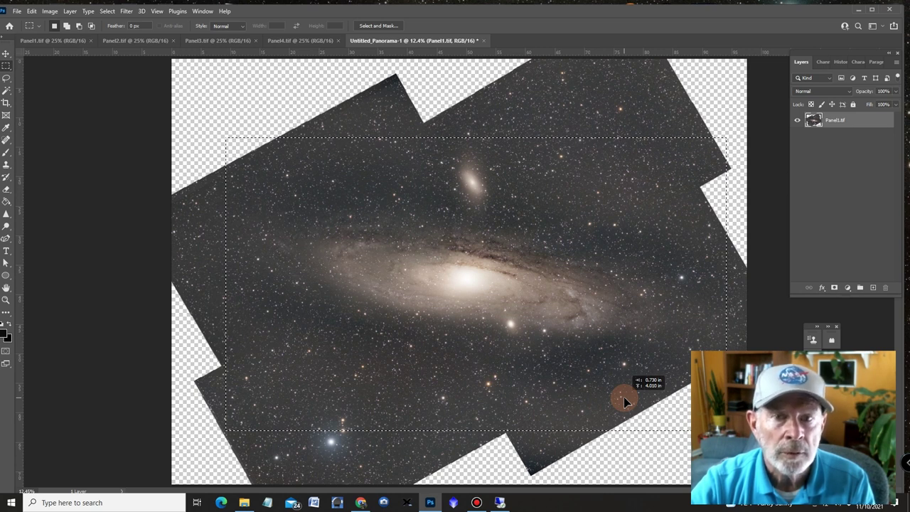
pyautogui.moveTo(624, 396); pyautogui.dragTo(621, 396)
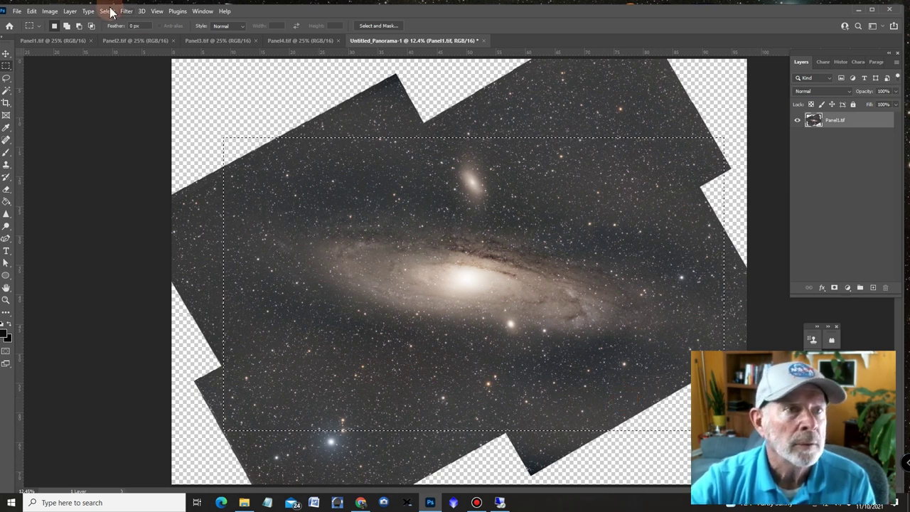
pyautogui.click(51, 12)
pyautogui.click(65, 108)
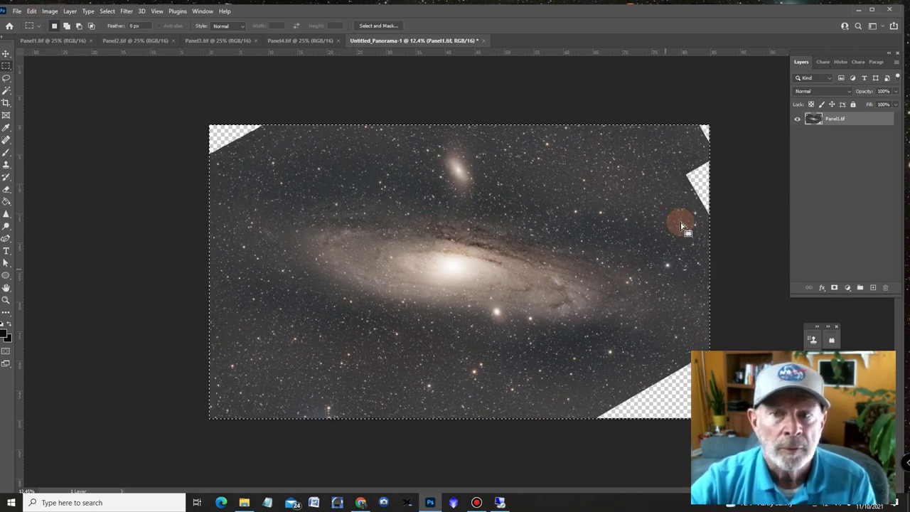
# Crop both sides of the mosaic further, to about 7270 by 4960 pixels at full height, to trim the transparent corners.
pyautogui.moveTo(376, 196); pyautogui.dragTo(325, 203)
pyautogui.hotkey('ctrl', 'z')
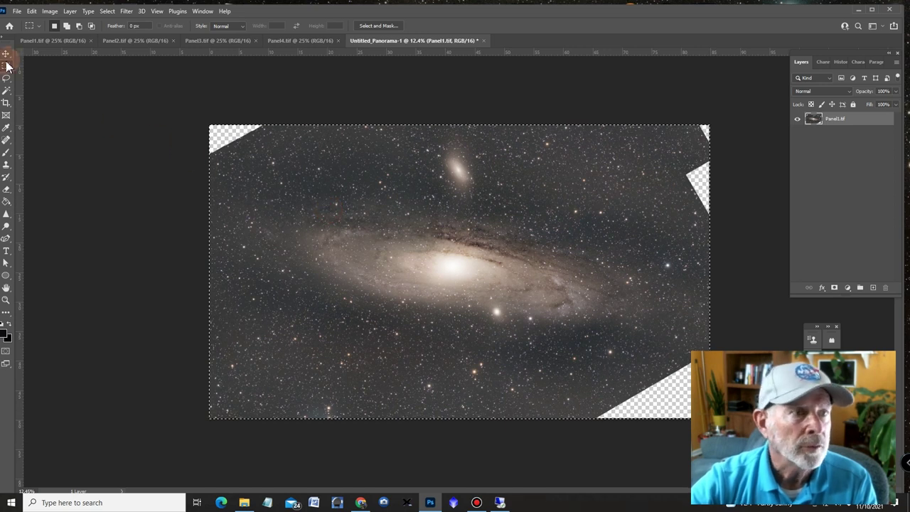
pyautogui.click(661, 130)
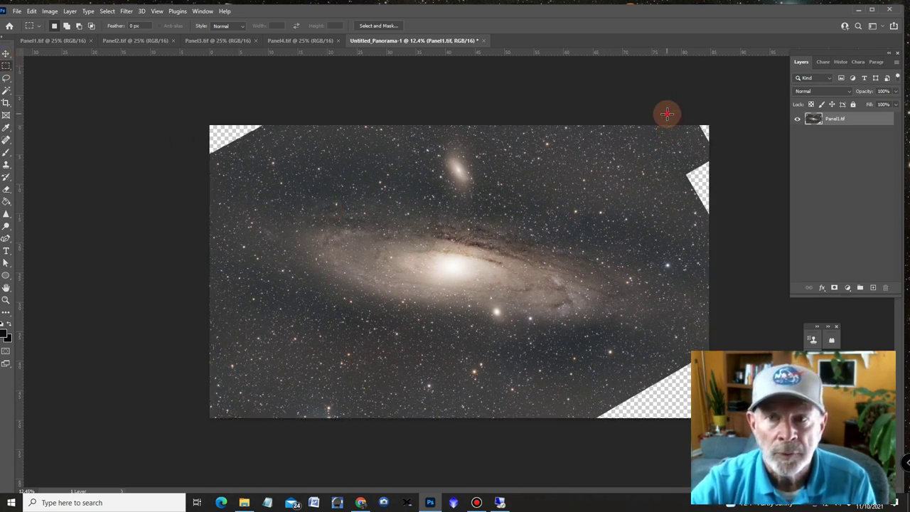
pyautogui.moveTo(668, 122); pyautogui.dragTo(239, 426)
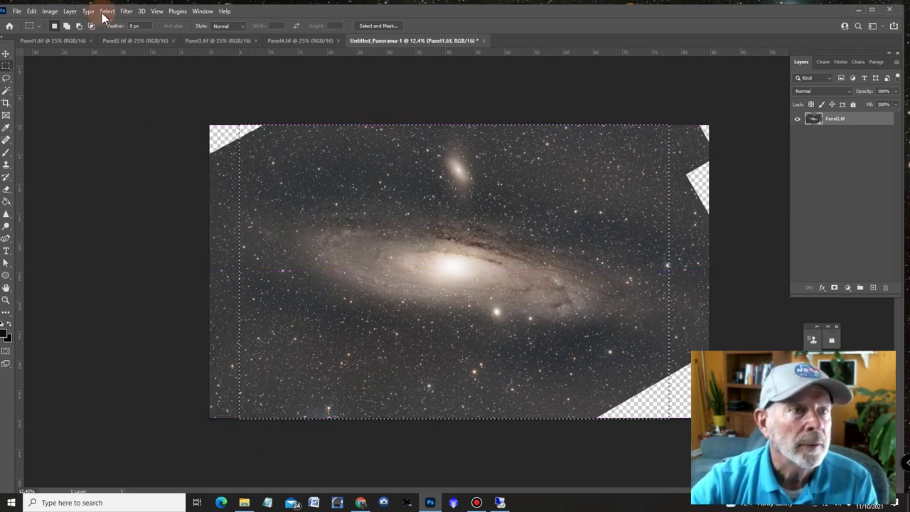
pyautogui.click(50, 12)
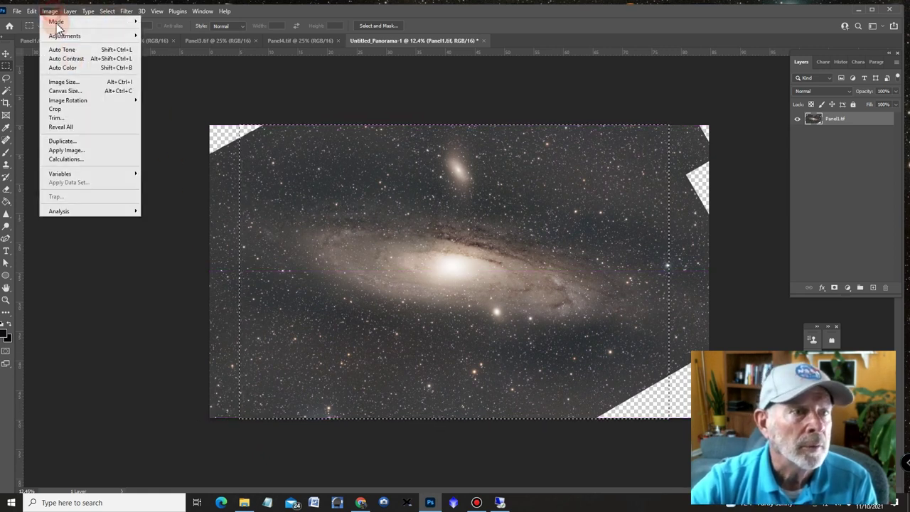
pyautogui.click(68, 108)
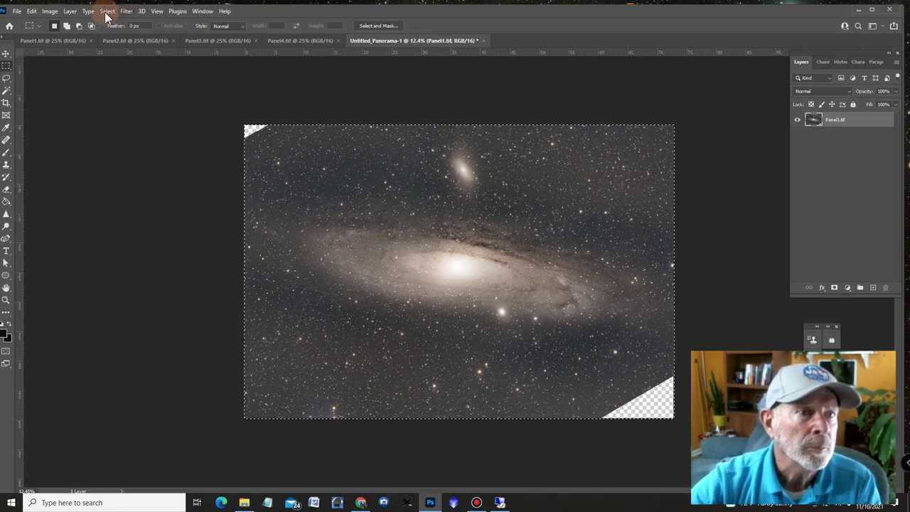
# Check the cropped mosaic's pixel dimensions and resolution without changing the image size.
pyautogui.click(51, 12)
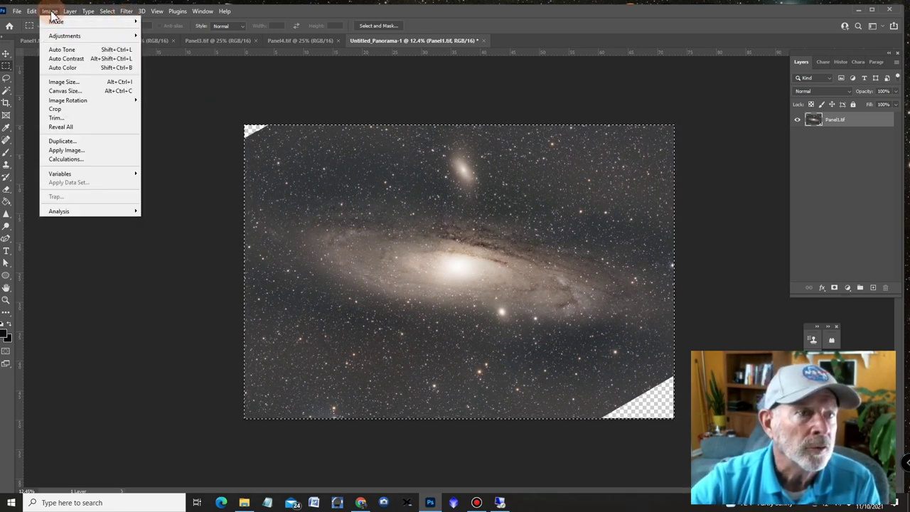
pyautogui.click(62, 82)
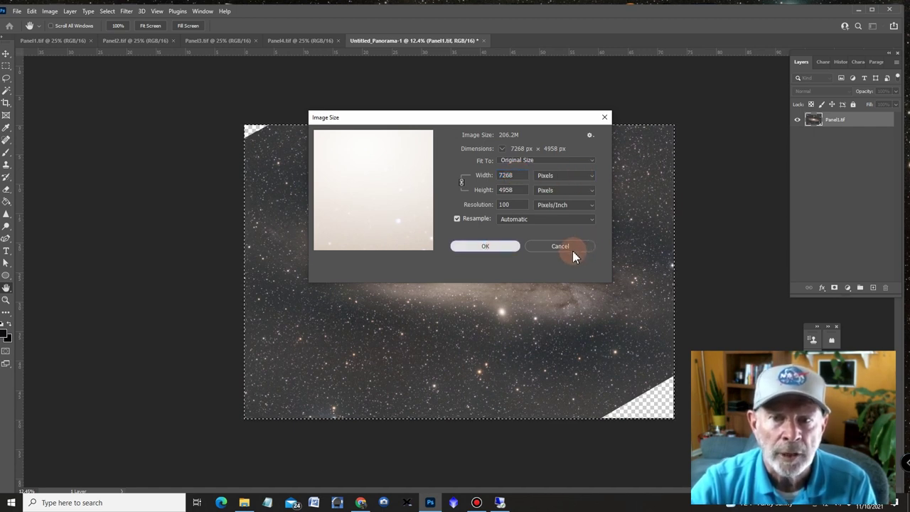
pyautogui.press('Escape')
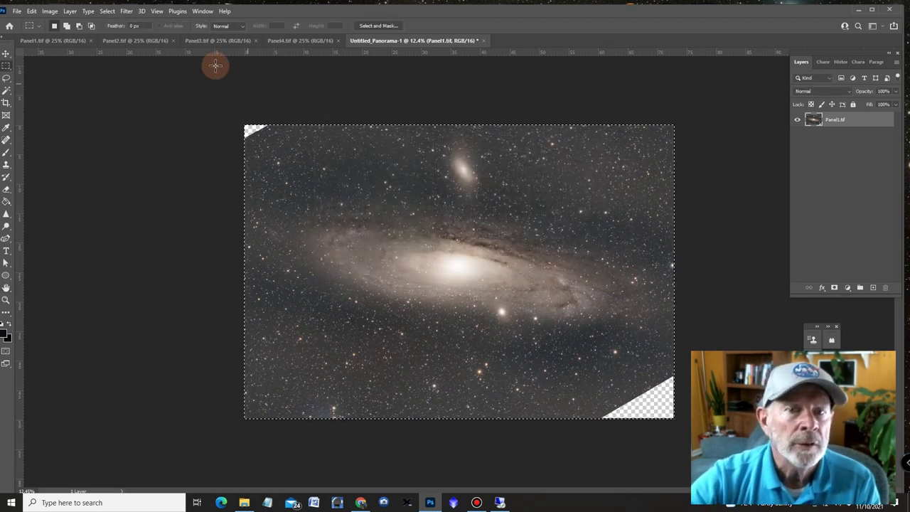
# In the Camera Raw filter, set Contrast to +30, Highlights to -40, Shadows to +12, Whites to +14 and Blacks to -61.
pyautogui.click(125, 12)
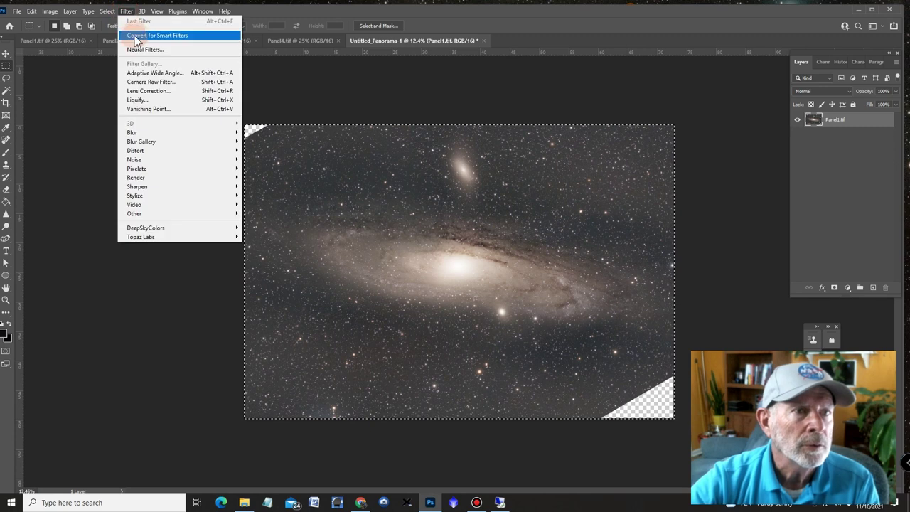
pyautogui.click(138, 83)
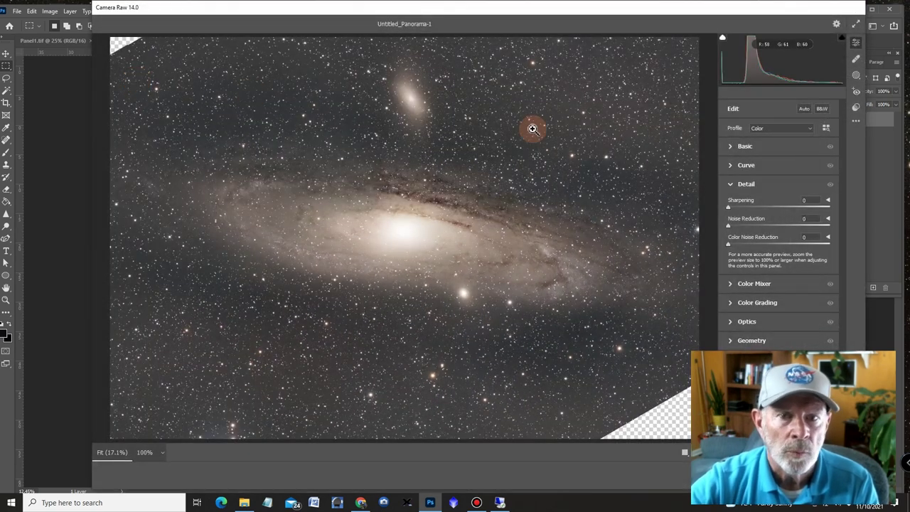
pyautogui.click(732, 147)
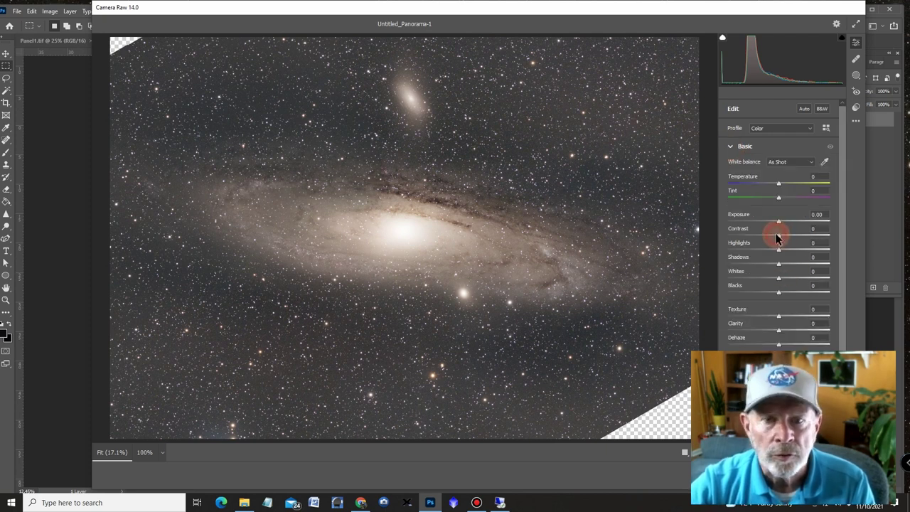
pyautogui.moveTo(776, 237)
pyautogui.mouseDown()
pyautogui.moveTo(752, 230)
pyautogui.moveTo(798, 233)
pyautogui.moveTo(788, 235)
pyautogui.mouseUp()
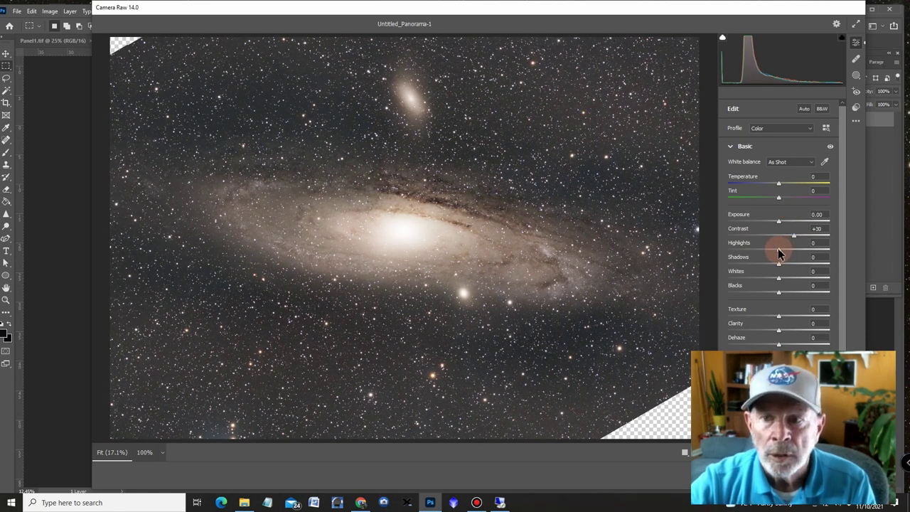
pyautogui.moveTo(778, 253); pyautogui.dragTo(748, 290)
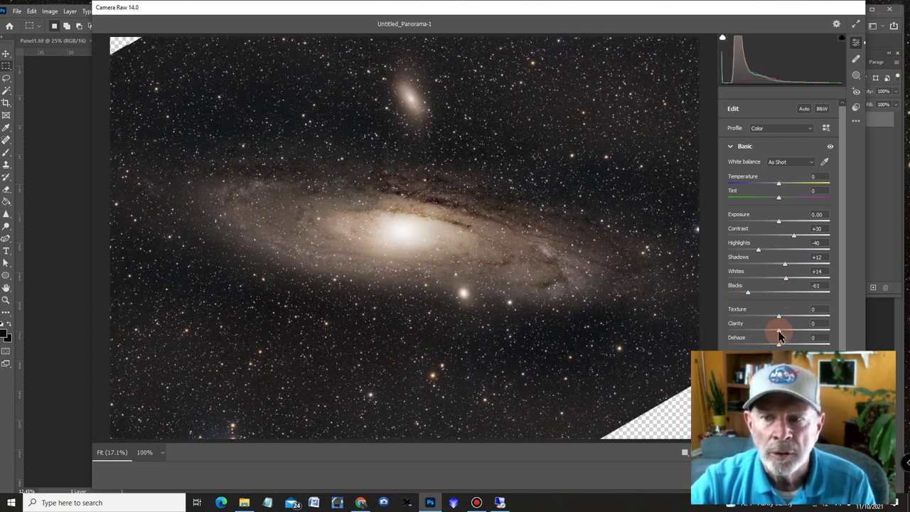
# Set Texture to +11 and Clarity to +6, and apply the Camera Raw adjustments to the mosaic.
pyautogui.moveTo(778, 330)
pyautogui.mouseDown()
pyautogui.moveTo(798, 334)
pyautogui.moveTo(774, 333)
pyautogui.moveTo(782, 319)
pyautogui.moveTo(780, 334)
pyautogui.moveTo(786, 327)
pyautogui.mouseUp()
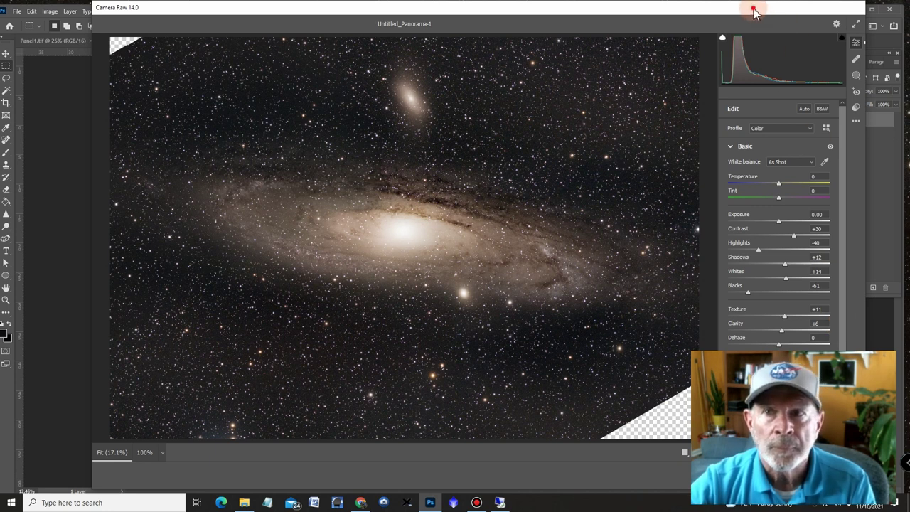
pyautogui.moveTo(751, 10); pyautogui.dragTo(556, 9)
pyautogui.click(604, 478)
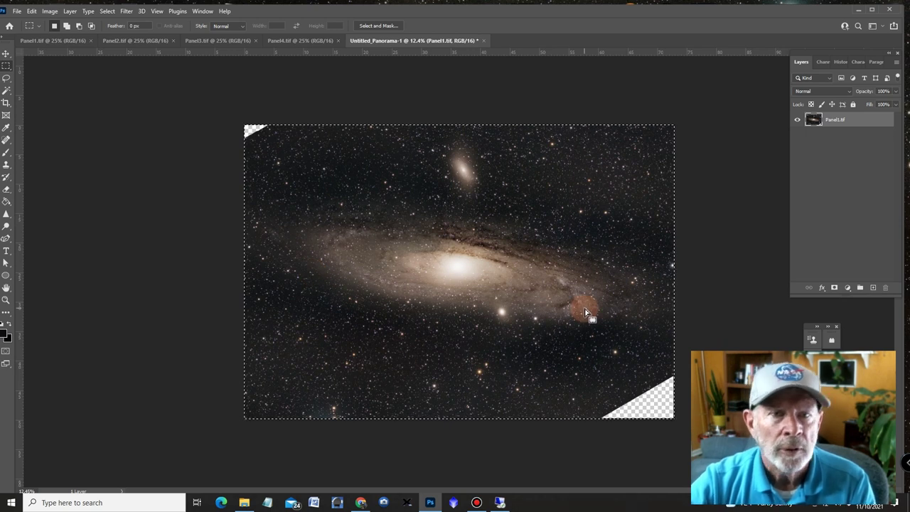
# Open the finished mosaic file PS_Pano_Andromeda_Final.tif from the 2021-11-01_Andromeda folder.
pyautogui.click(18, 14)
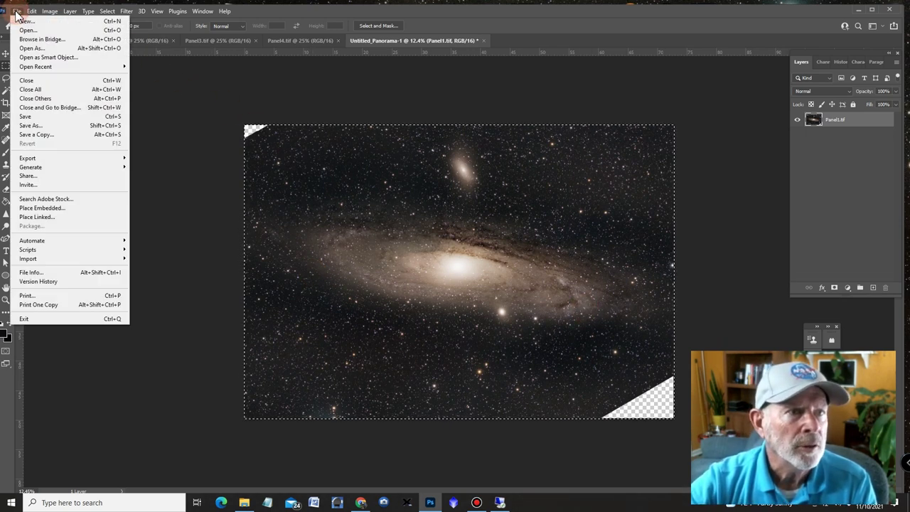
pyautogui.click(23, 37)
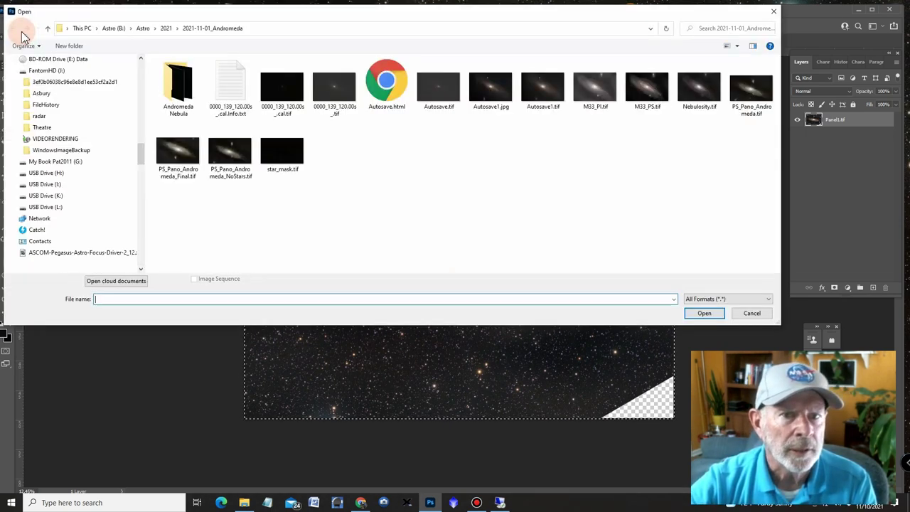
pyautogui.doubleClick(174, 147)
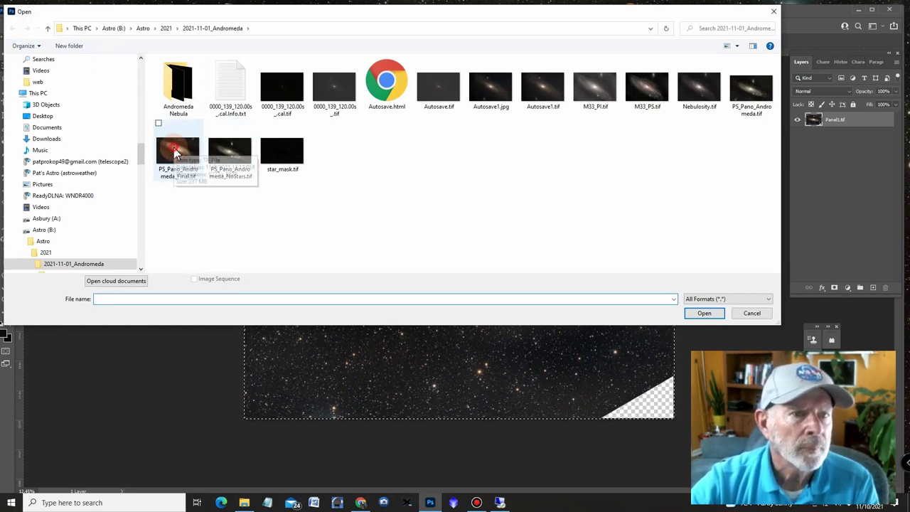